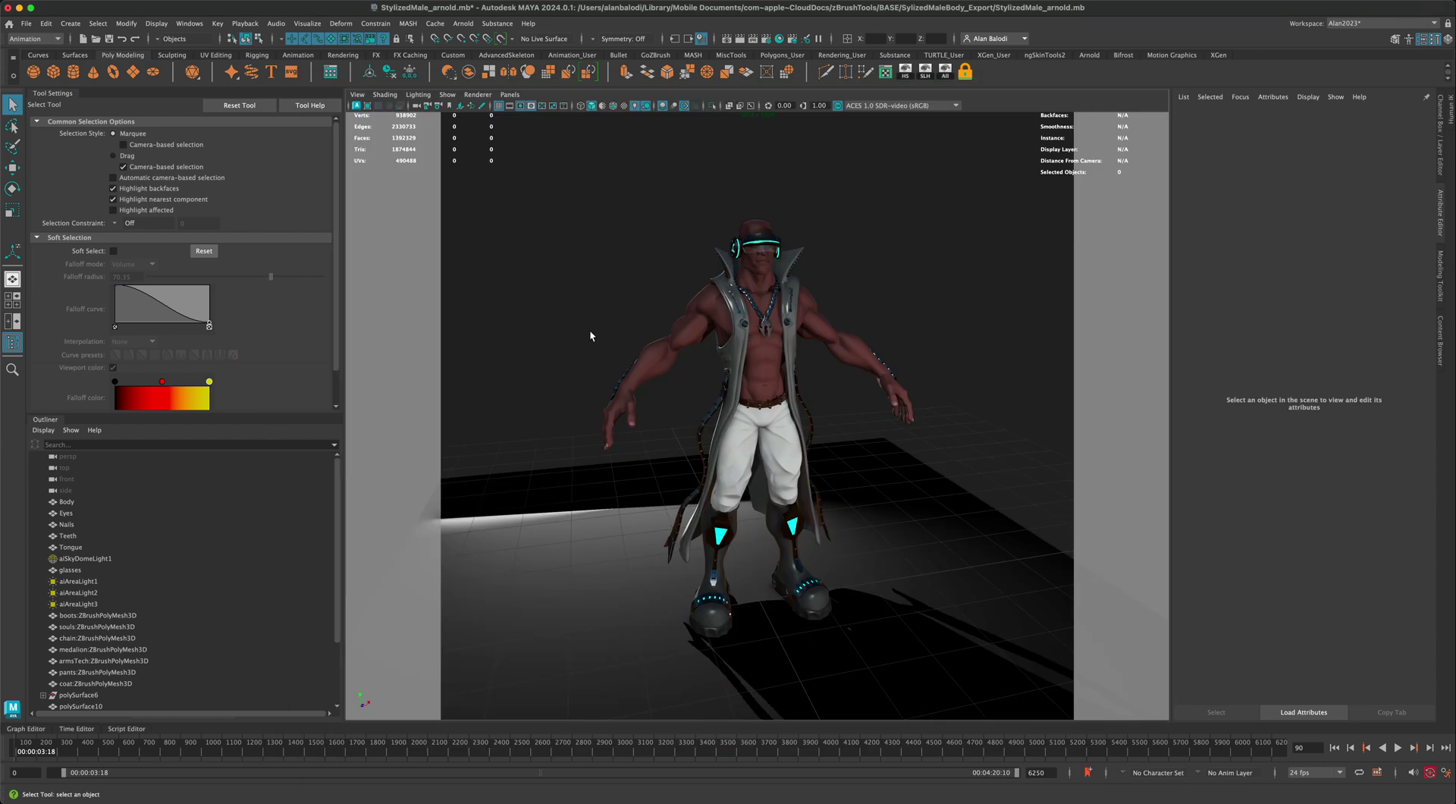
Step: Delete the existing floor plane with the aiShadowMatte1 material from beneath the character
left_click_drag(588, 328, 690, 413, "alt")
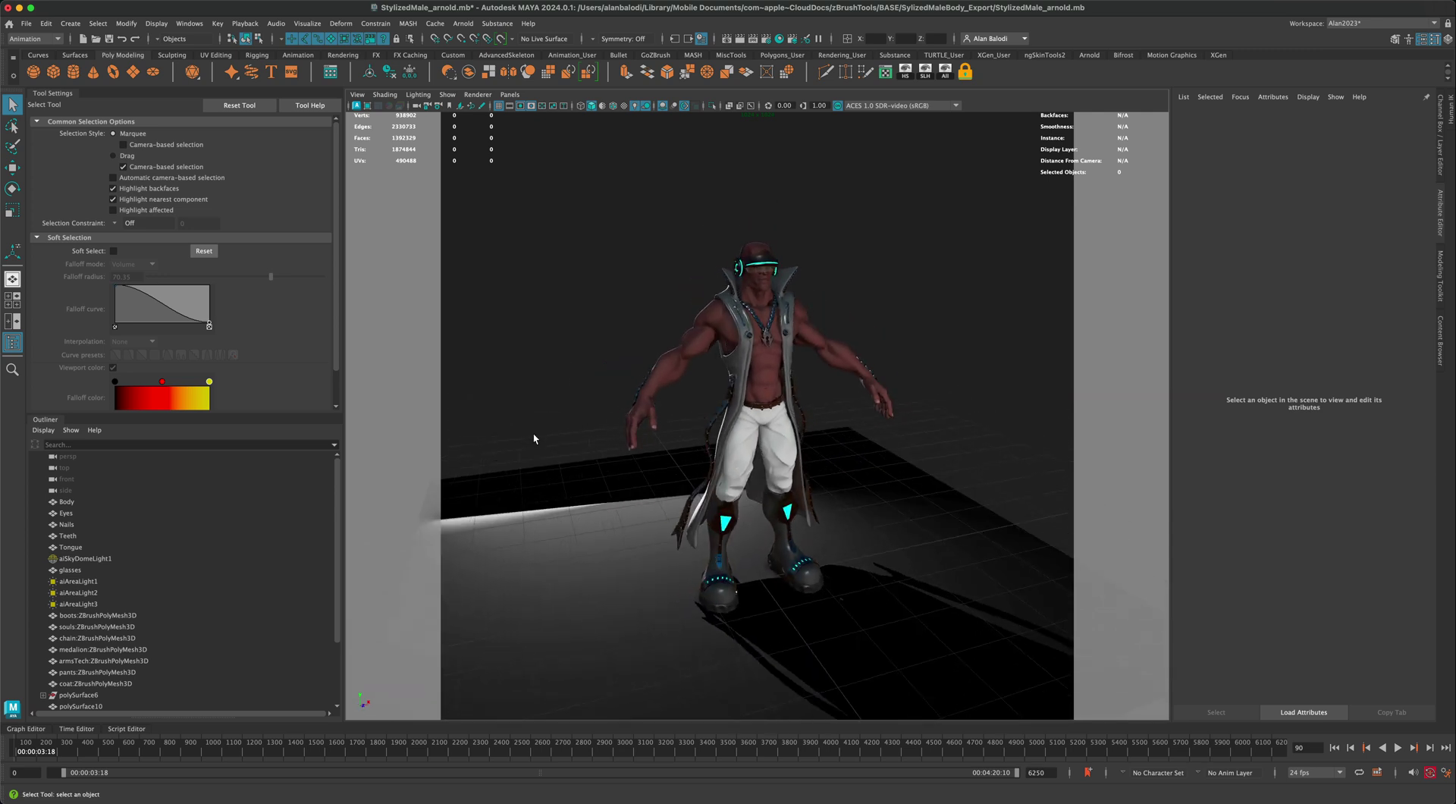
left_click(591, 497)
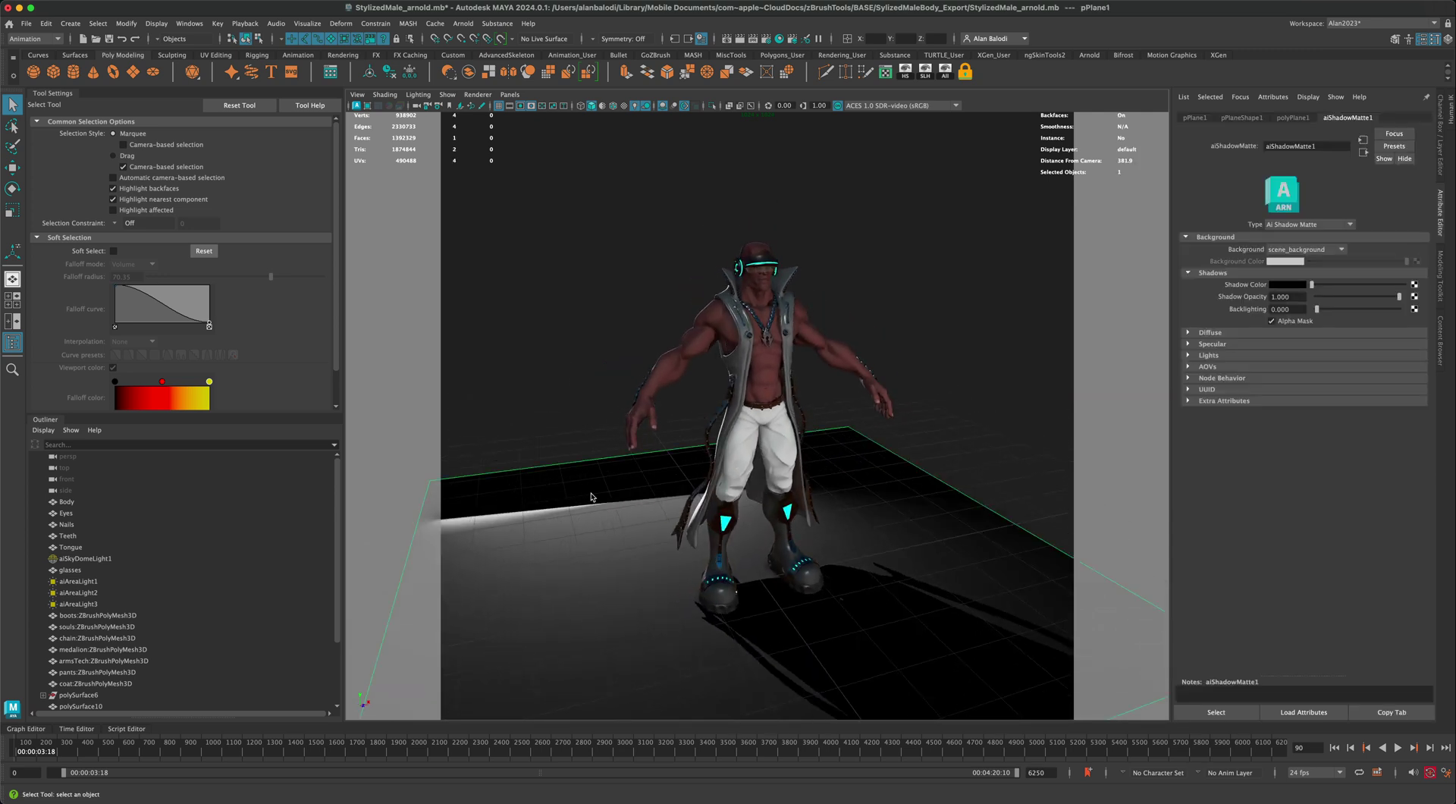
key("Delete")
left_click_drag(594, 522, 623, 448, "alt")
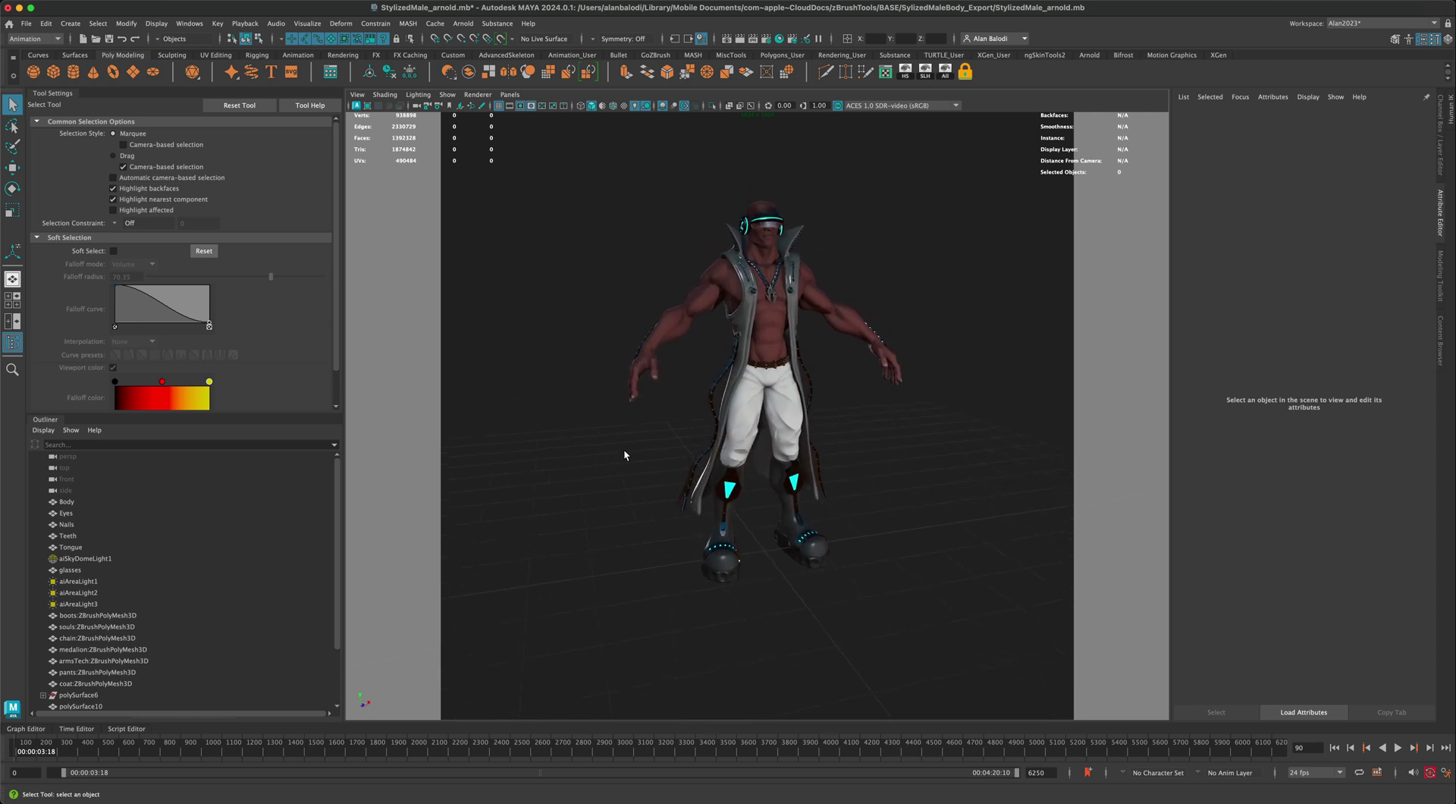
Step: Examine the attributes of the sky dome light and the three Arnold area lights, leaving nothing selected
left_click(73, 558)
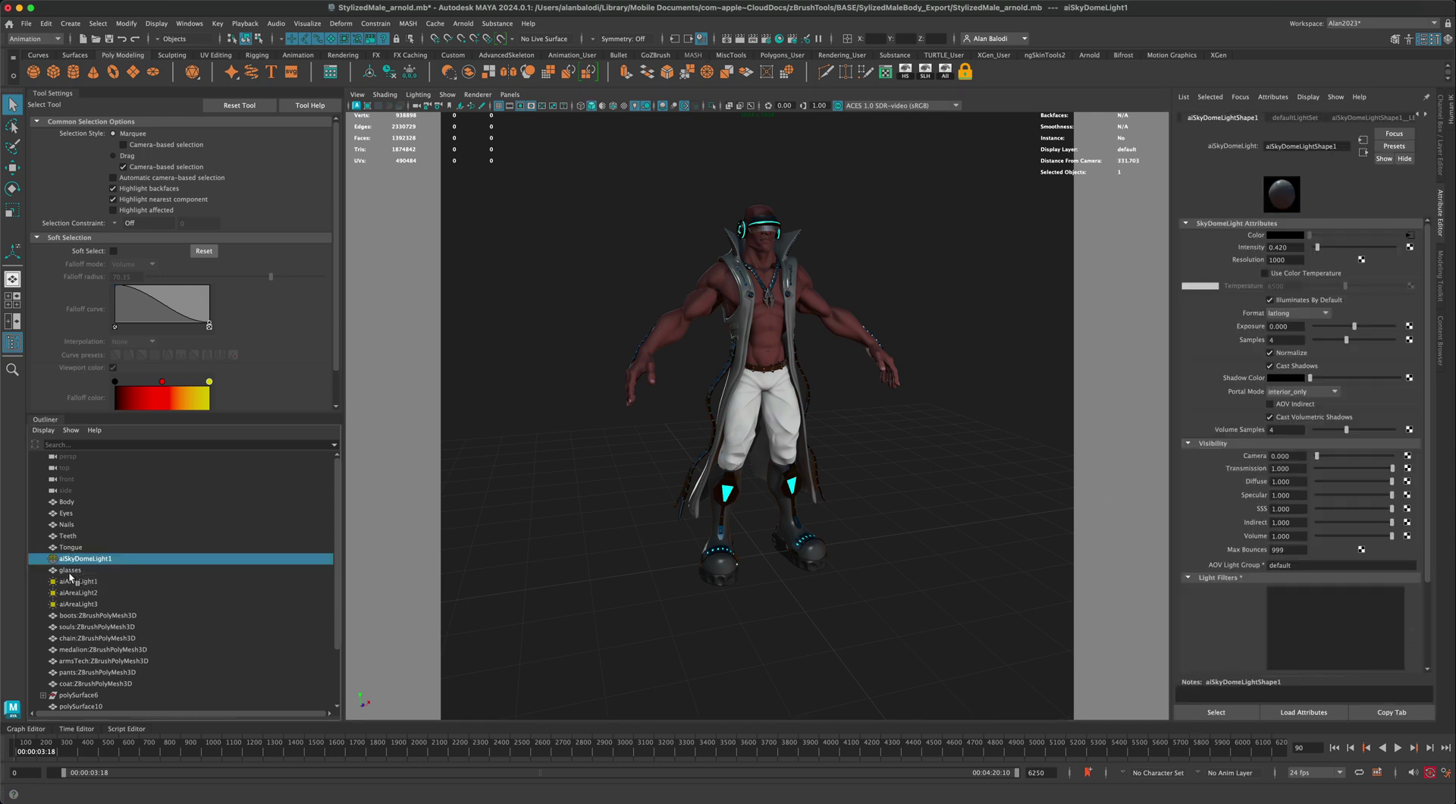
left_click(78, 582)
left_click(79, 593)
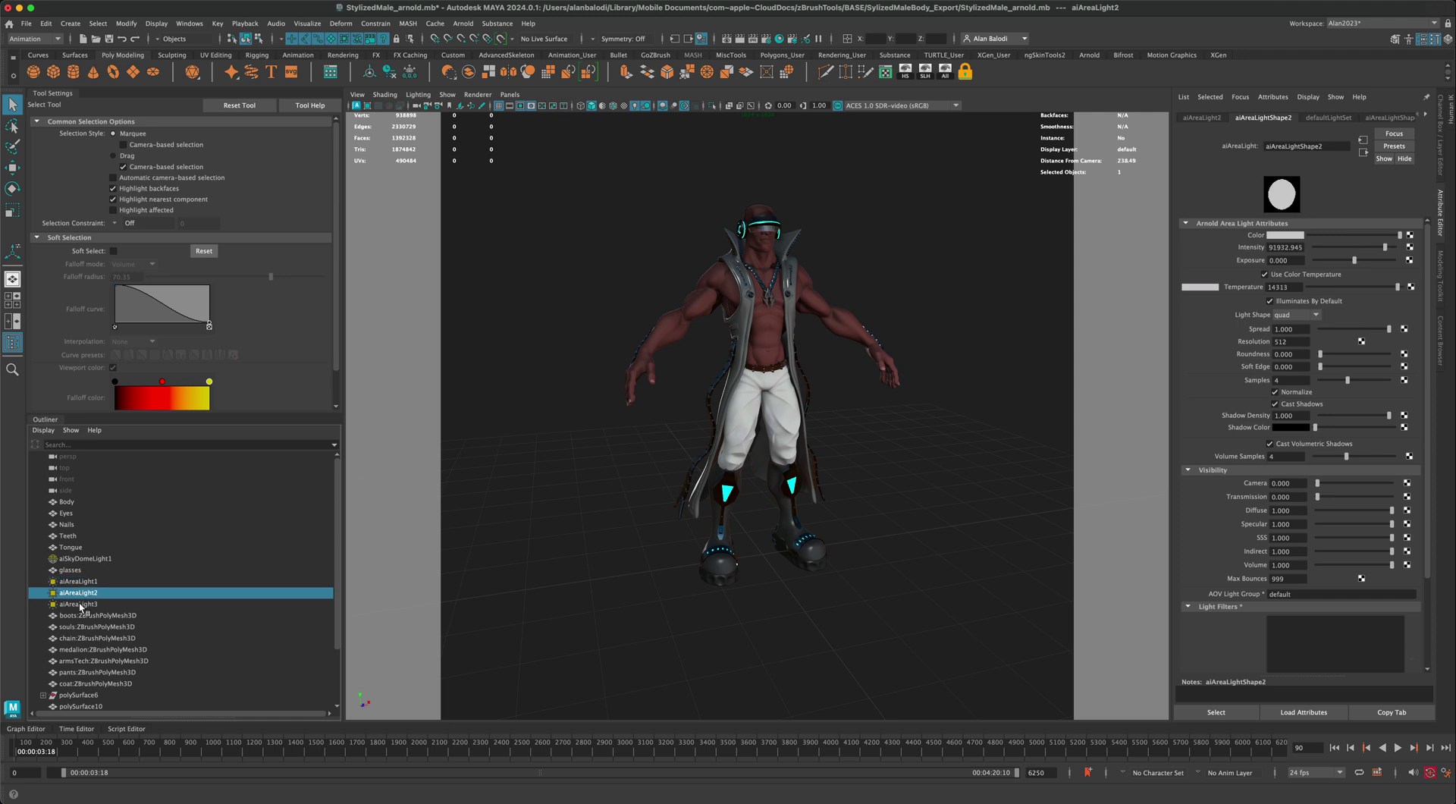
left_click(82, 604)
left_click(83, 593)
left_click(84, 582)
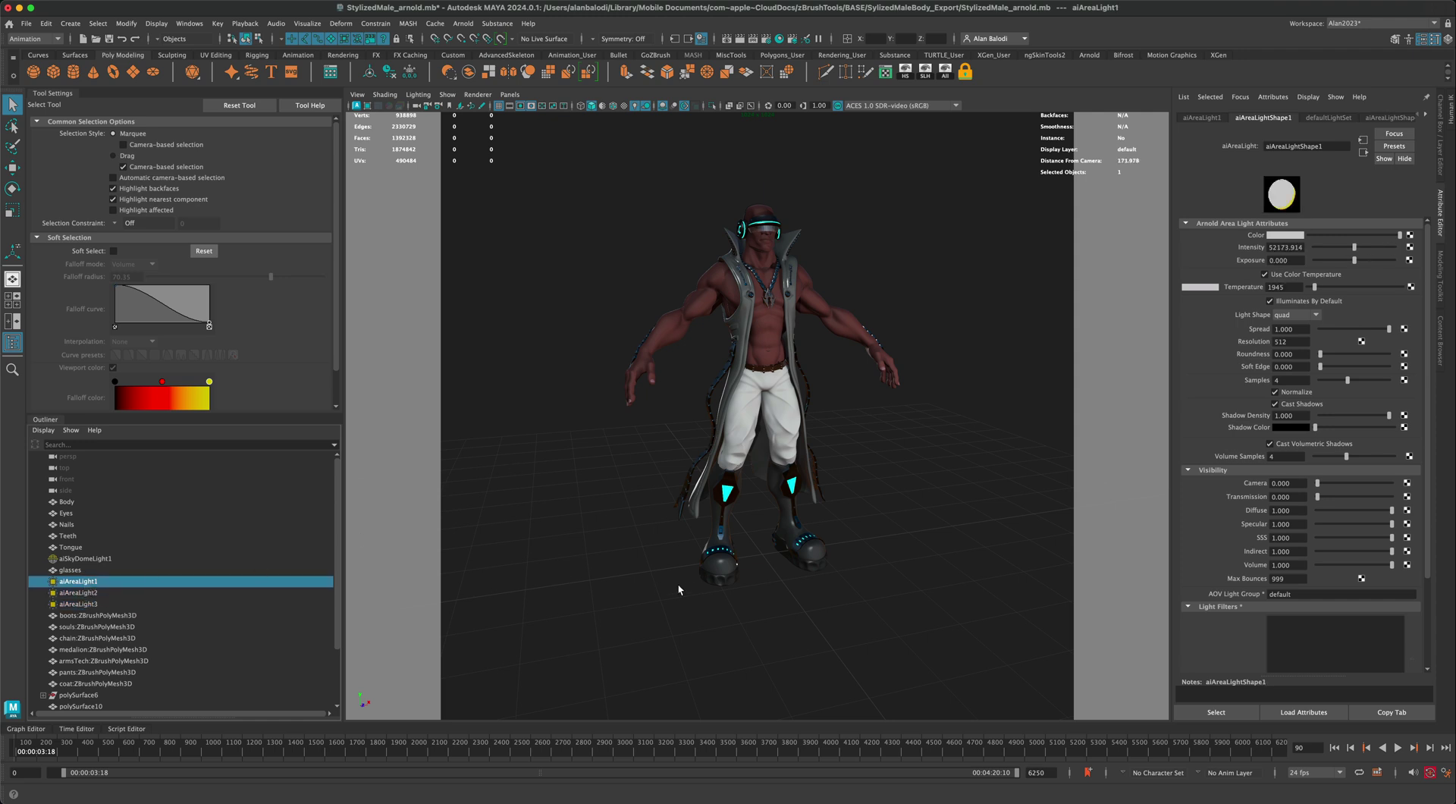
left_click(653, 595)
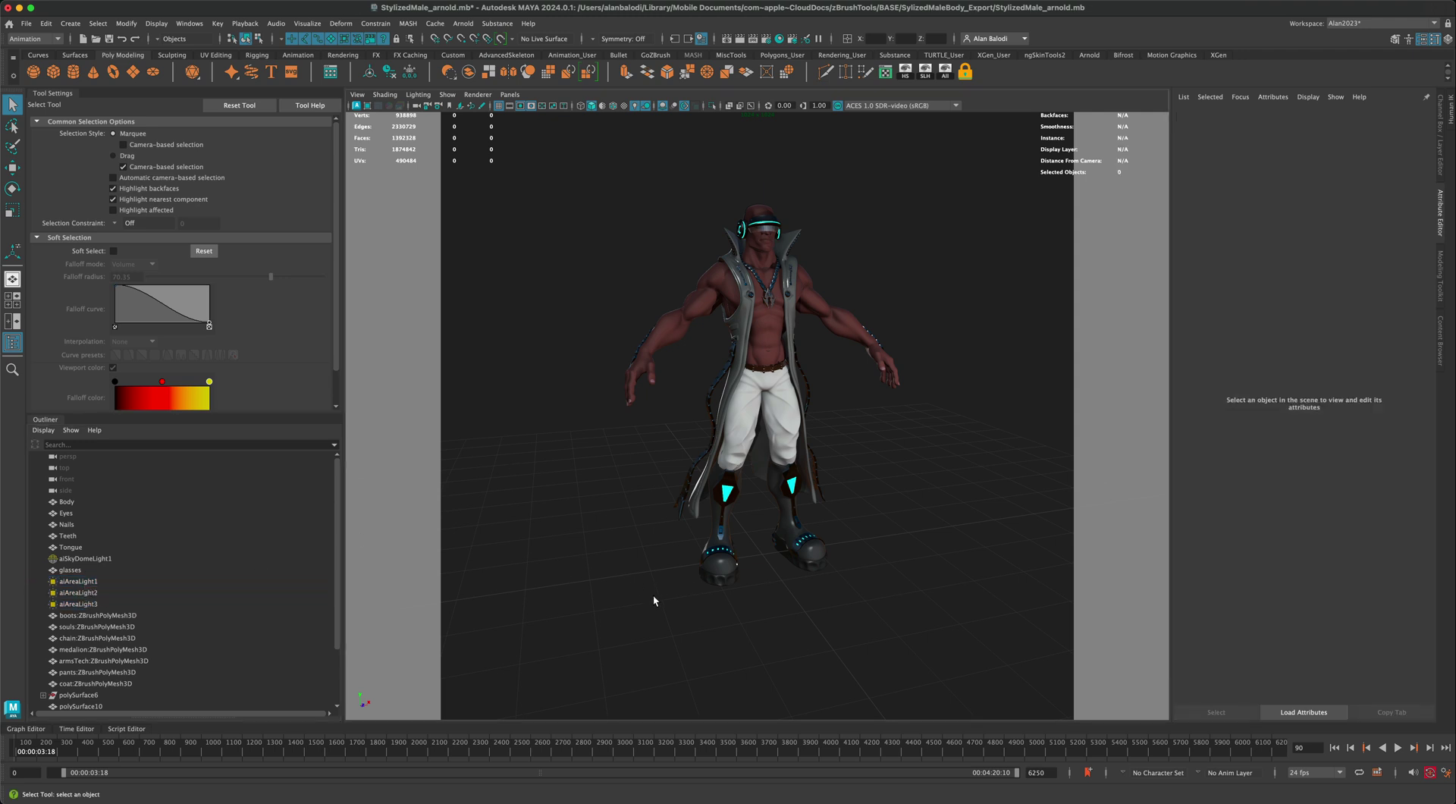
Step: Create a large polygon plane on the grid beneath the character's feet and scale it up as a floor
left_click(133, 72)
left_click_drag(764, 554, 784, 572)
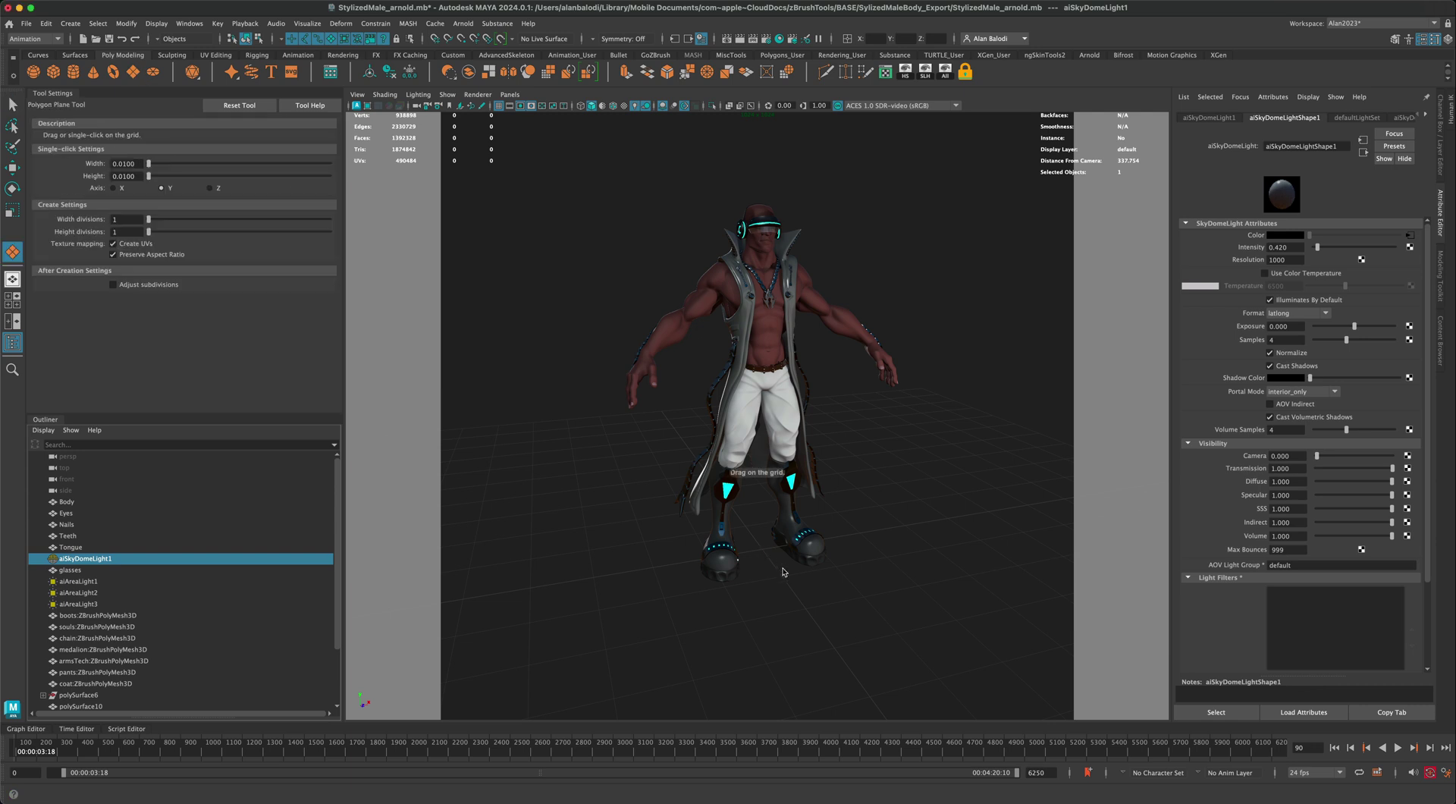
left_click_drag(869, 609, 1146, 702)
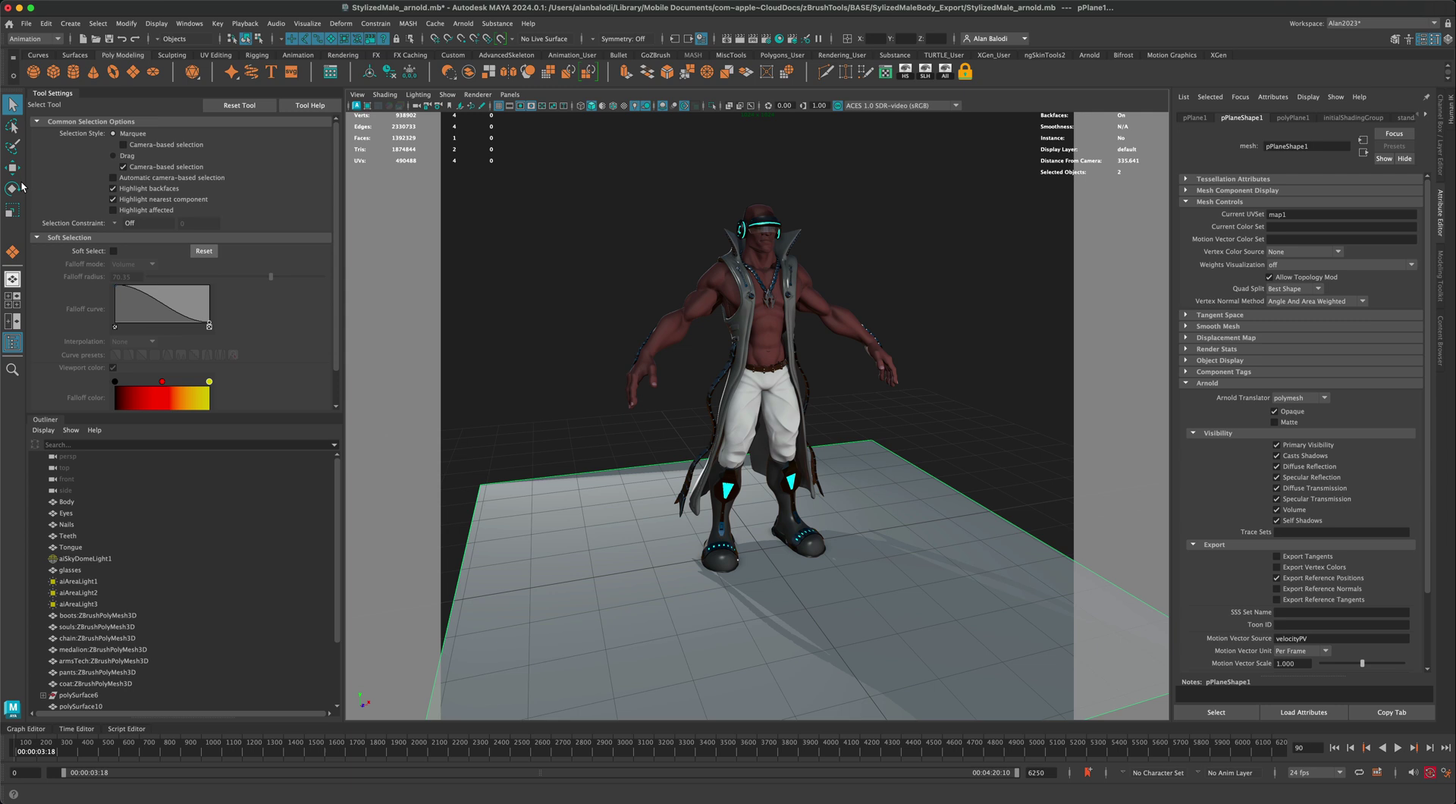
left_click_drag(761, 531, 856, 468)
left_click(12, 215)
key("ctrl+z")
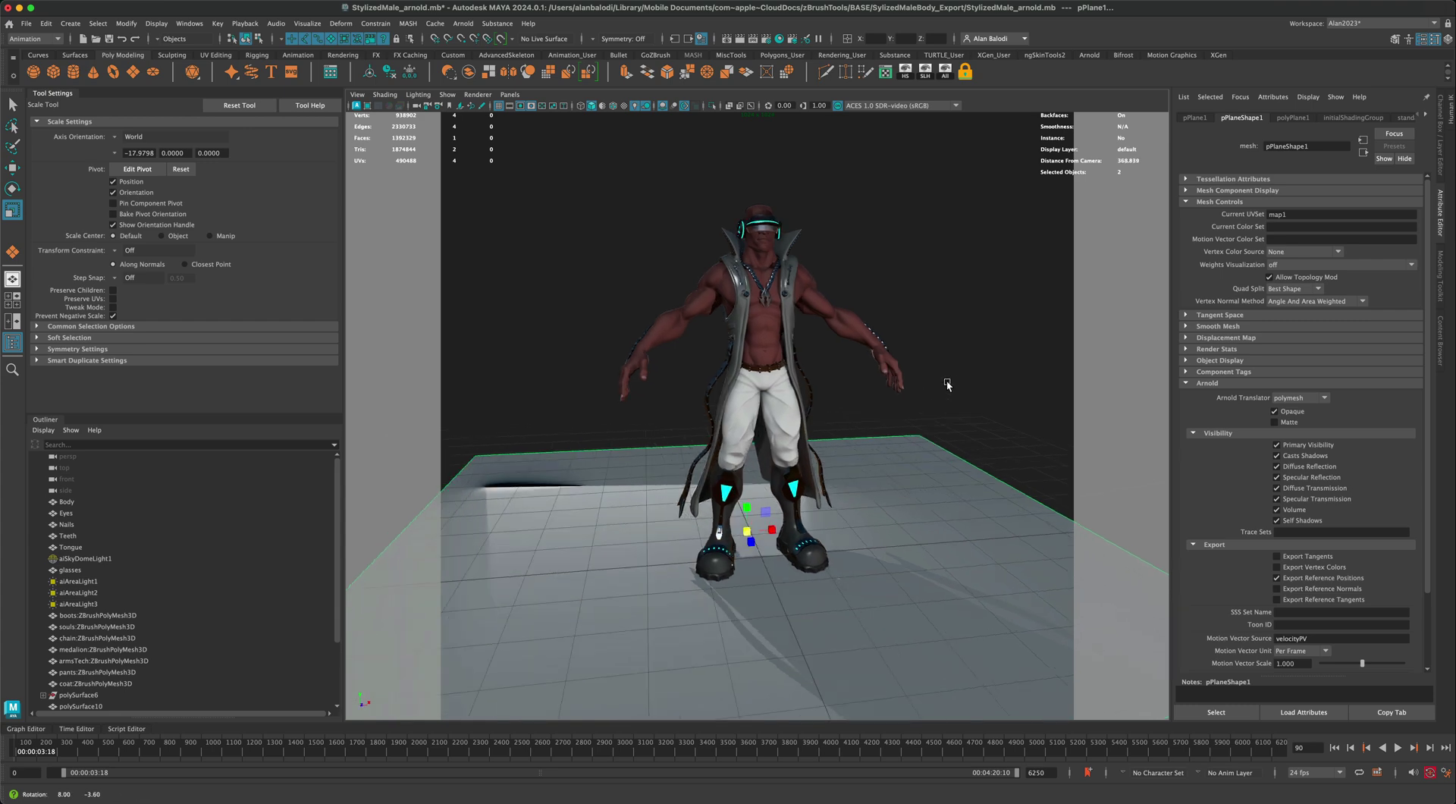
key("q")
Step: Assign a new Arnold aiShadowMatte material to the floor plane
right_click(855, 465)
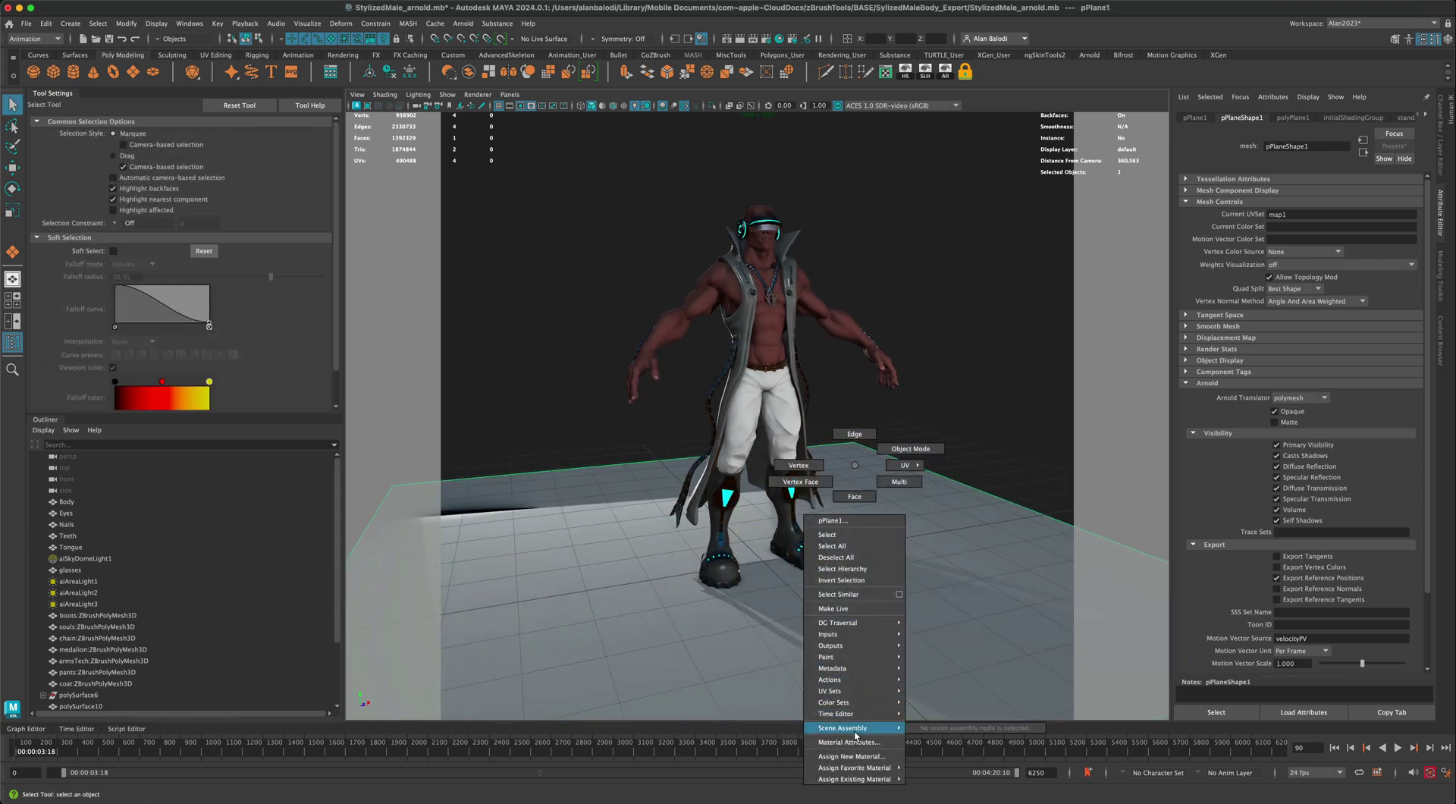
left_click(844, 756)
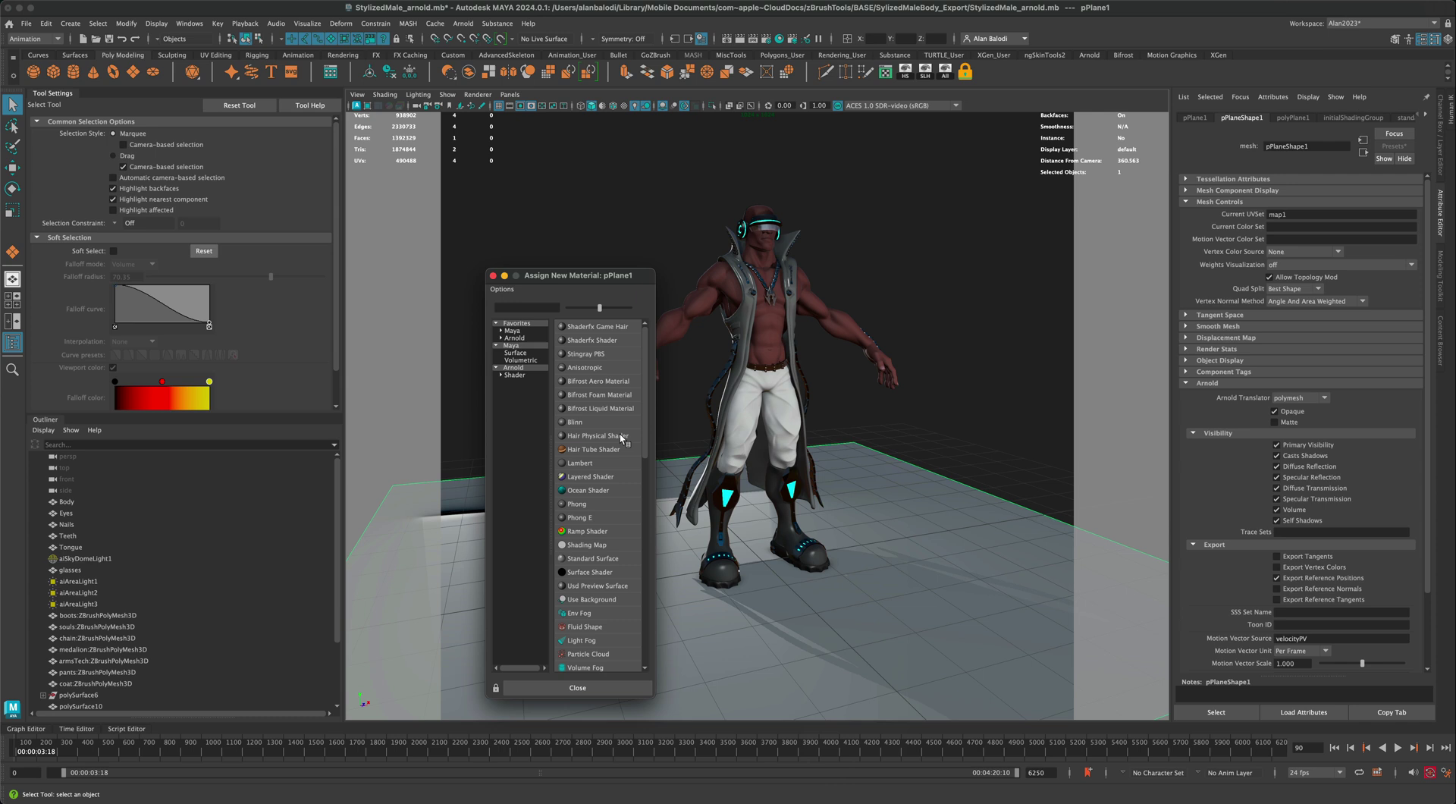
left_click(513, 368)
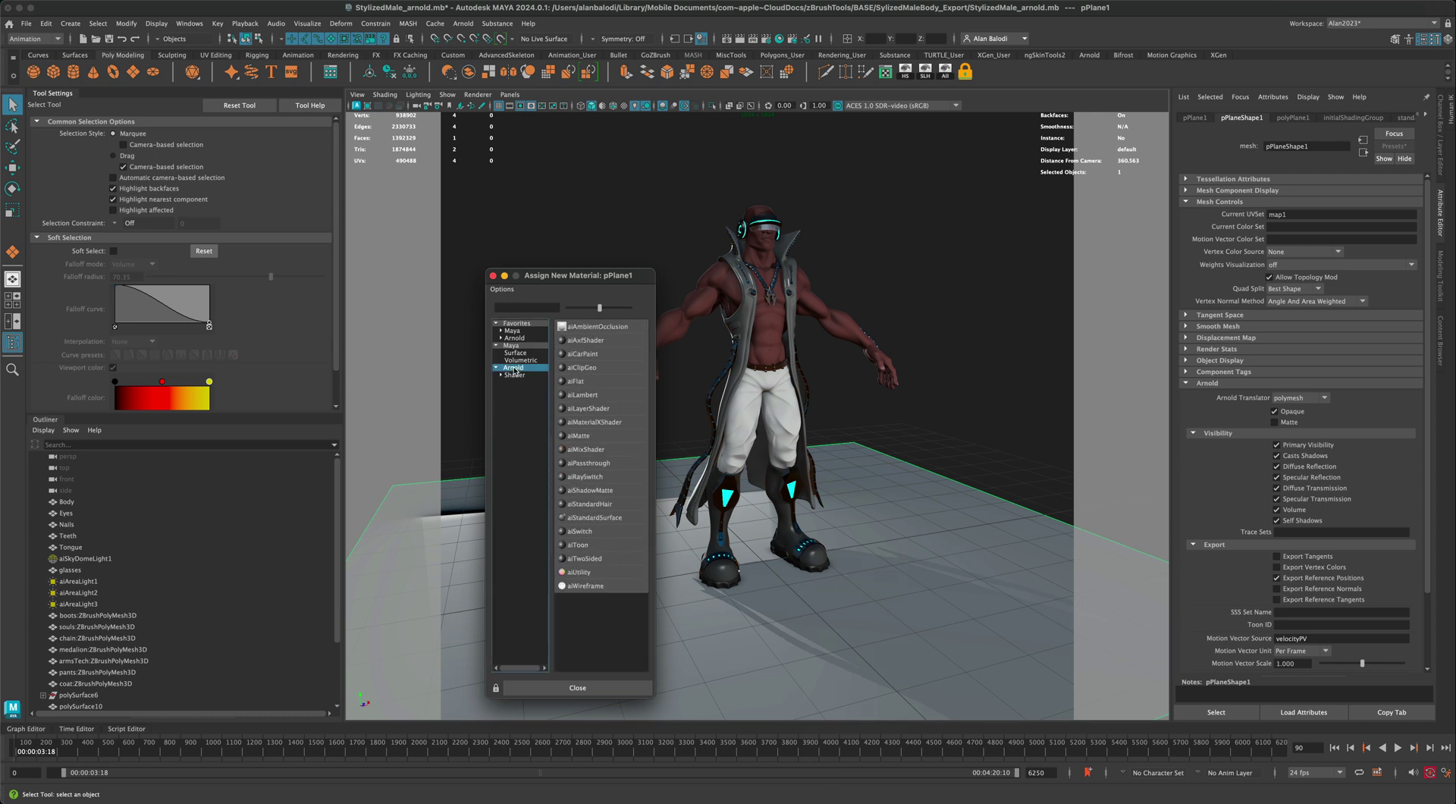
left_click(511, 308)
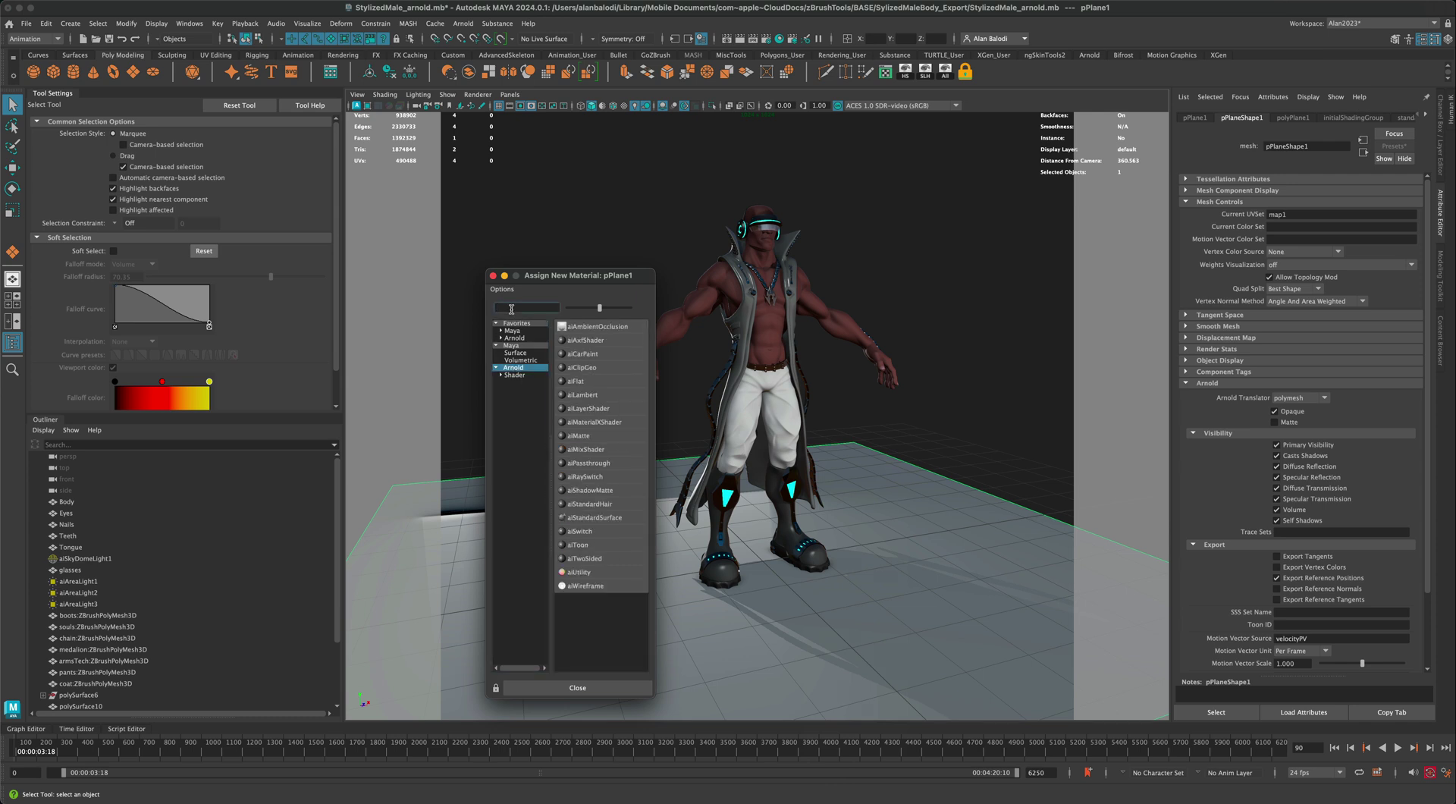
type("shado")
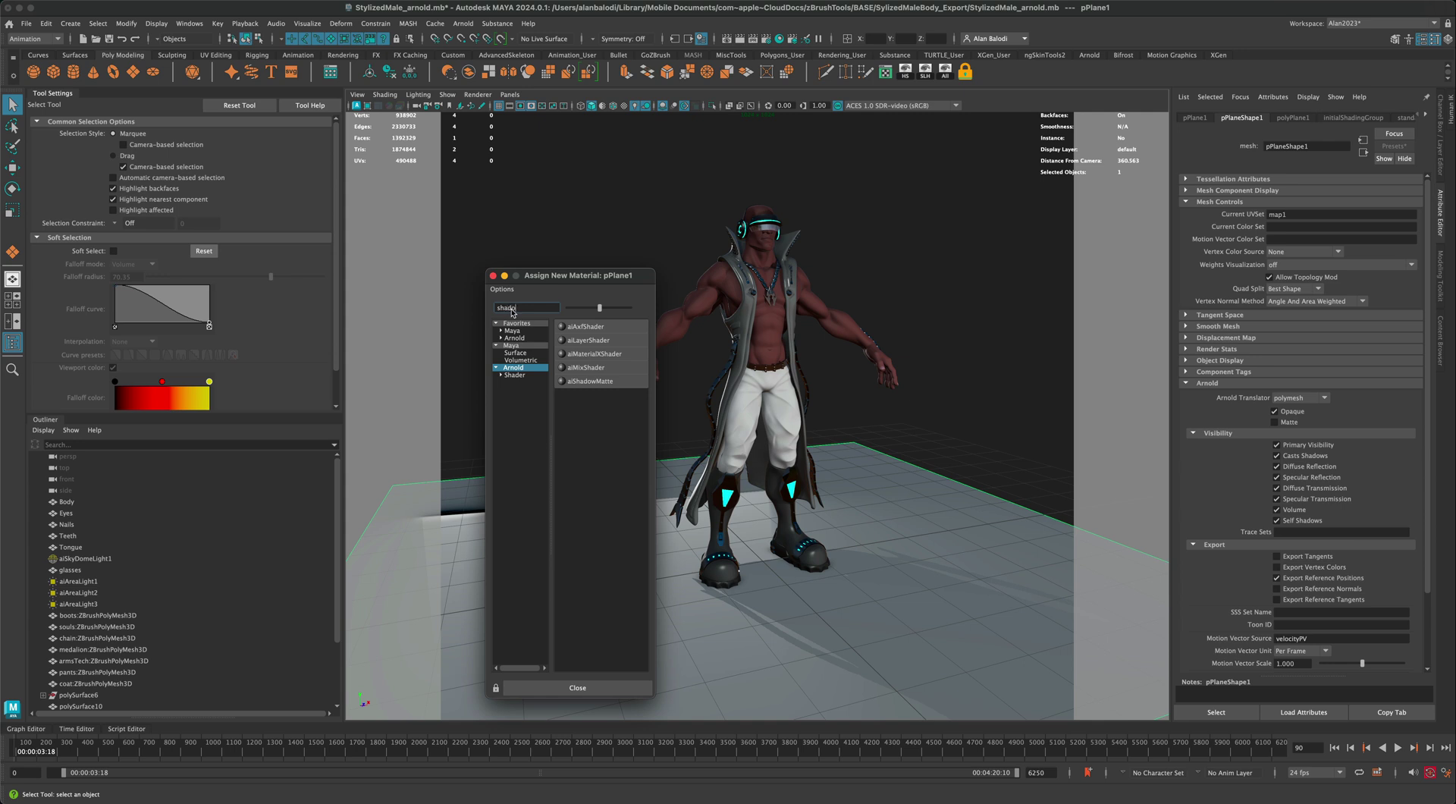
type("w")
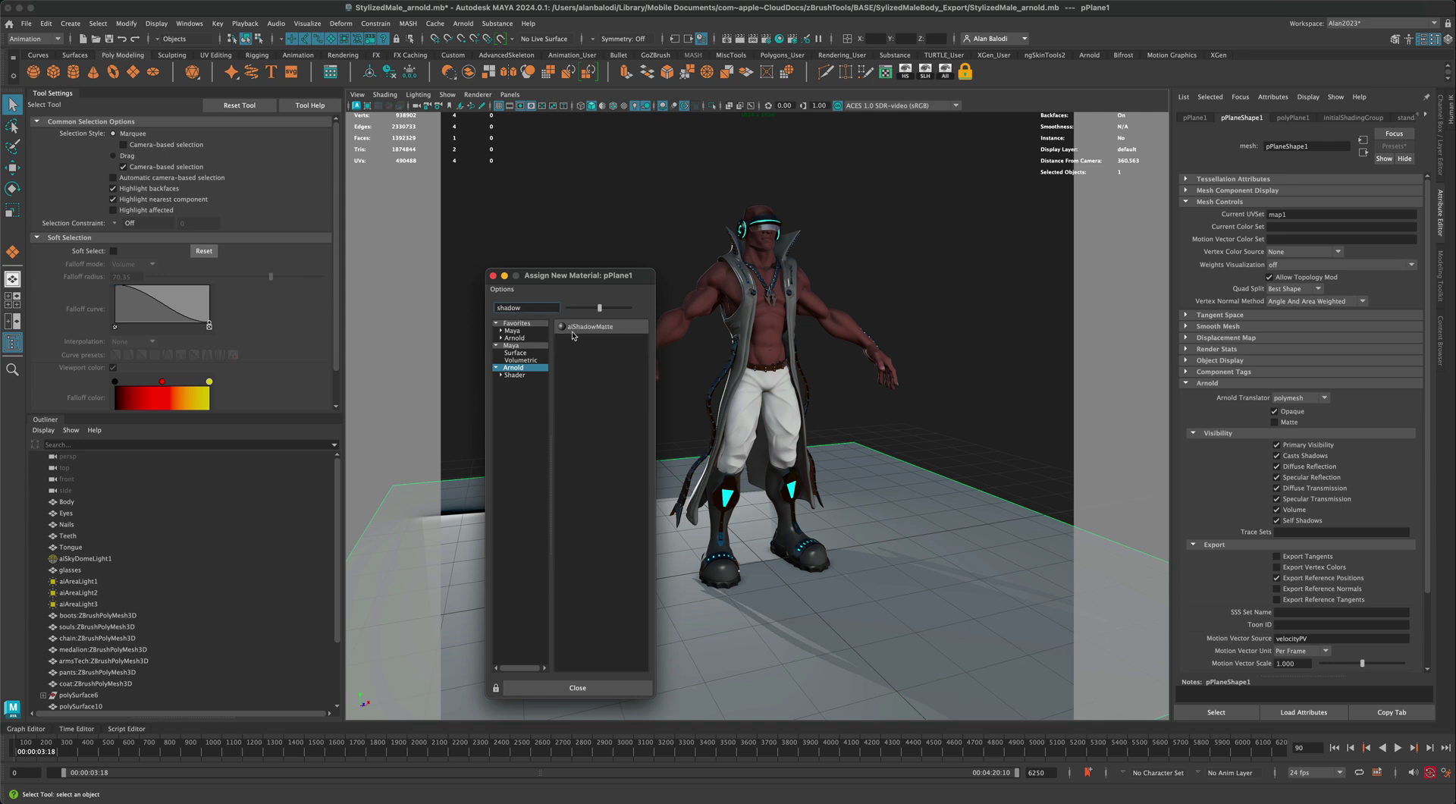
left_click(599, 331)
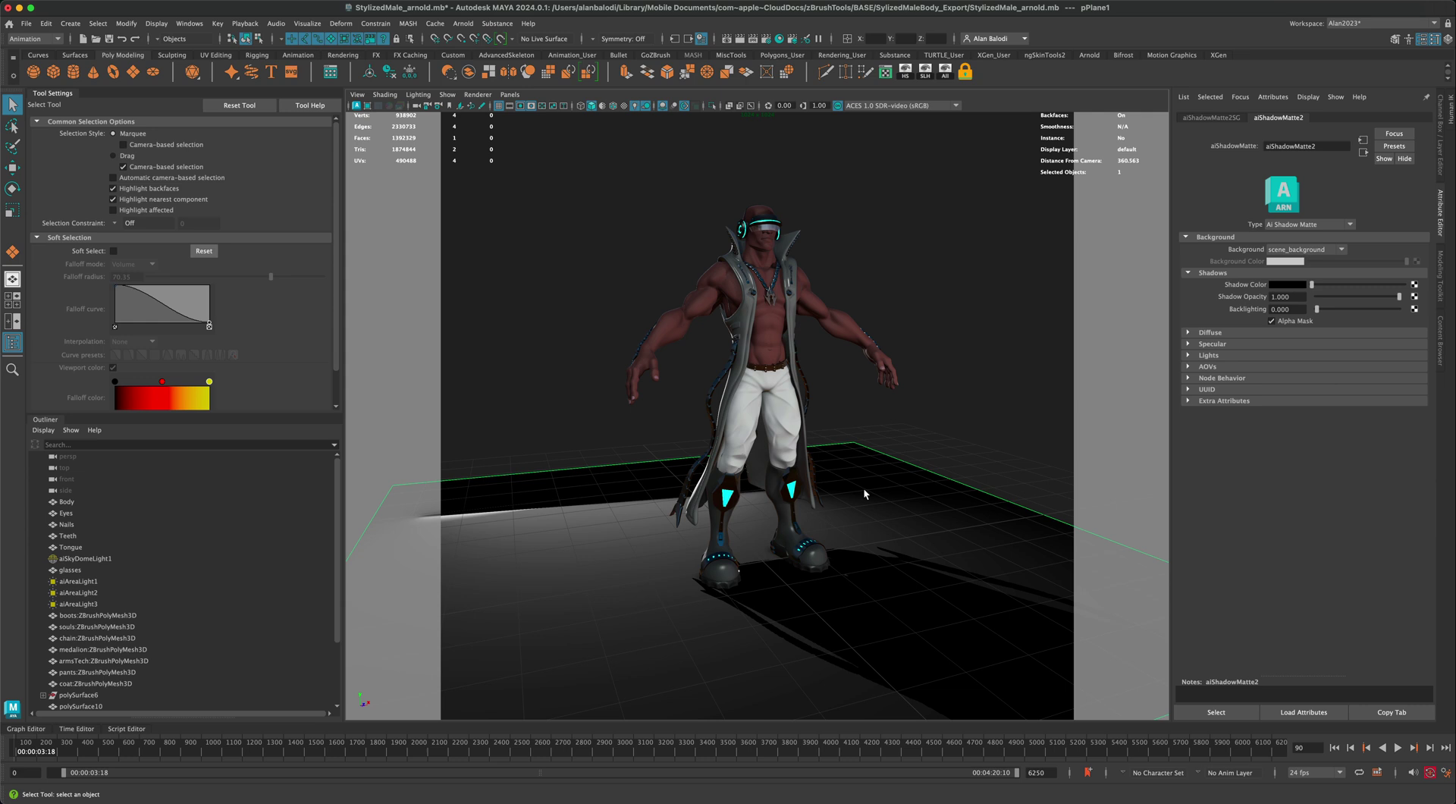
Step: Rename the floor plane's new shadow matte material to aiShadow and deselect the plane
double_click(1266, 146)
type("S")
key("Return")
left_click(917, 466)
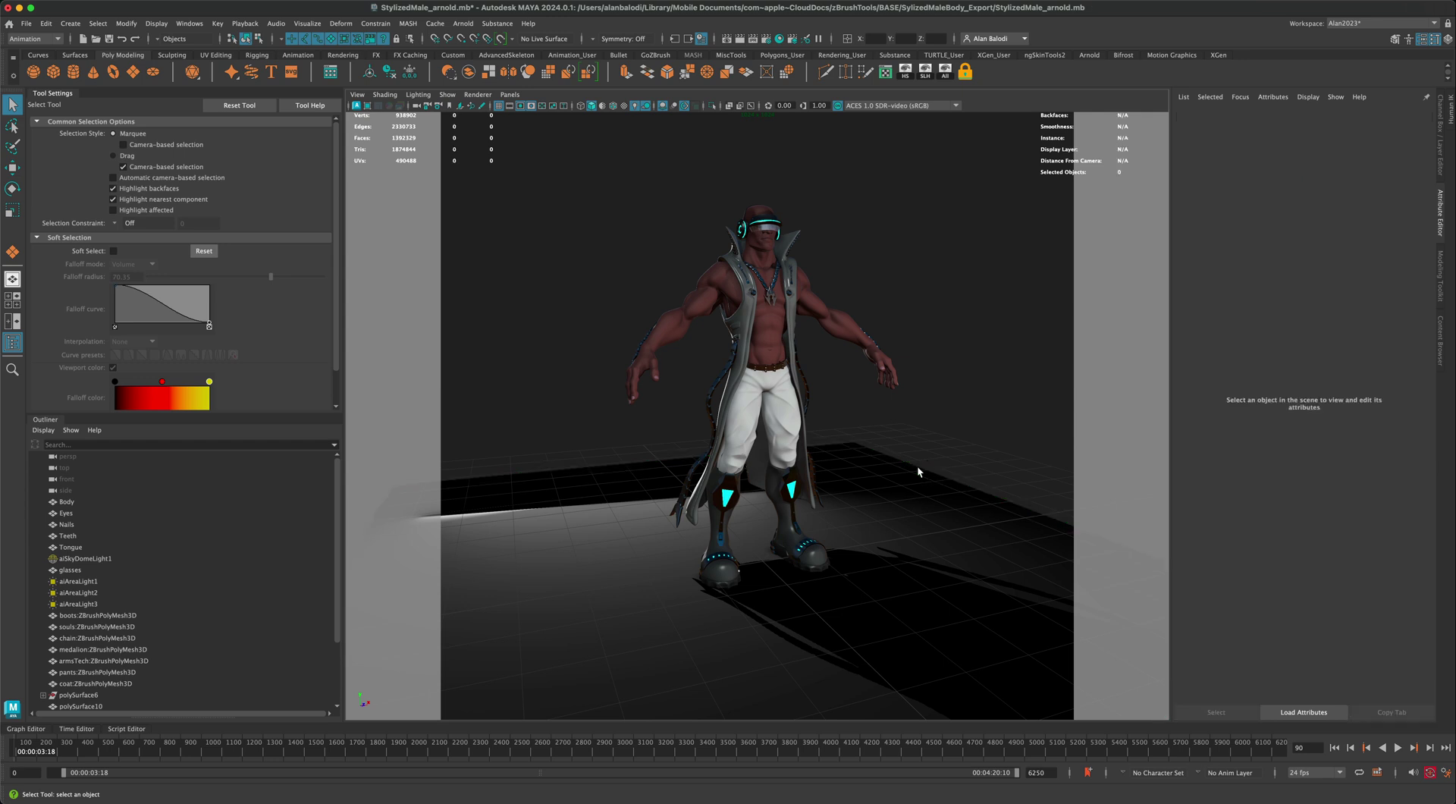
Step: Turn off Opaque in the floor plane's Arnold shape attributes and show its aiShadow material settings
left_click(863, 472)
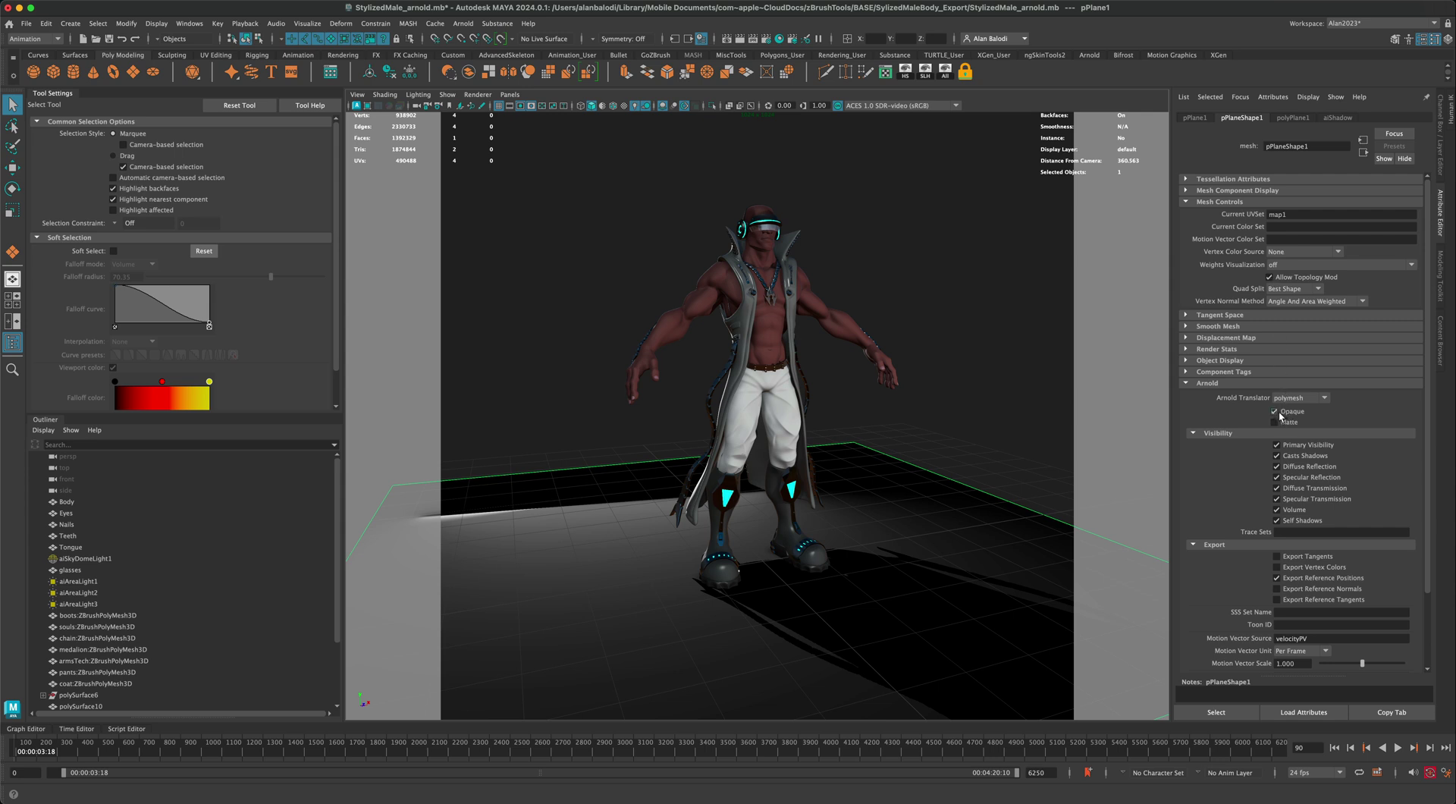
left_click(1275, 411)
left_click(1341, 119)
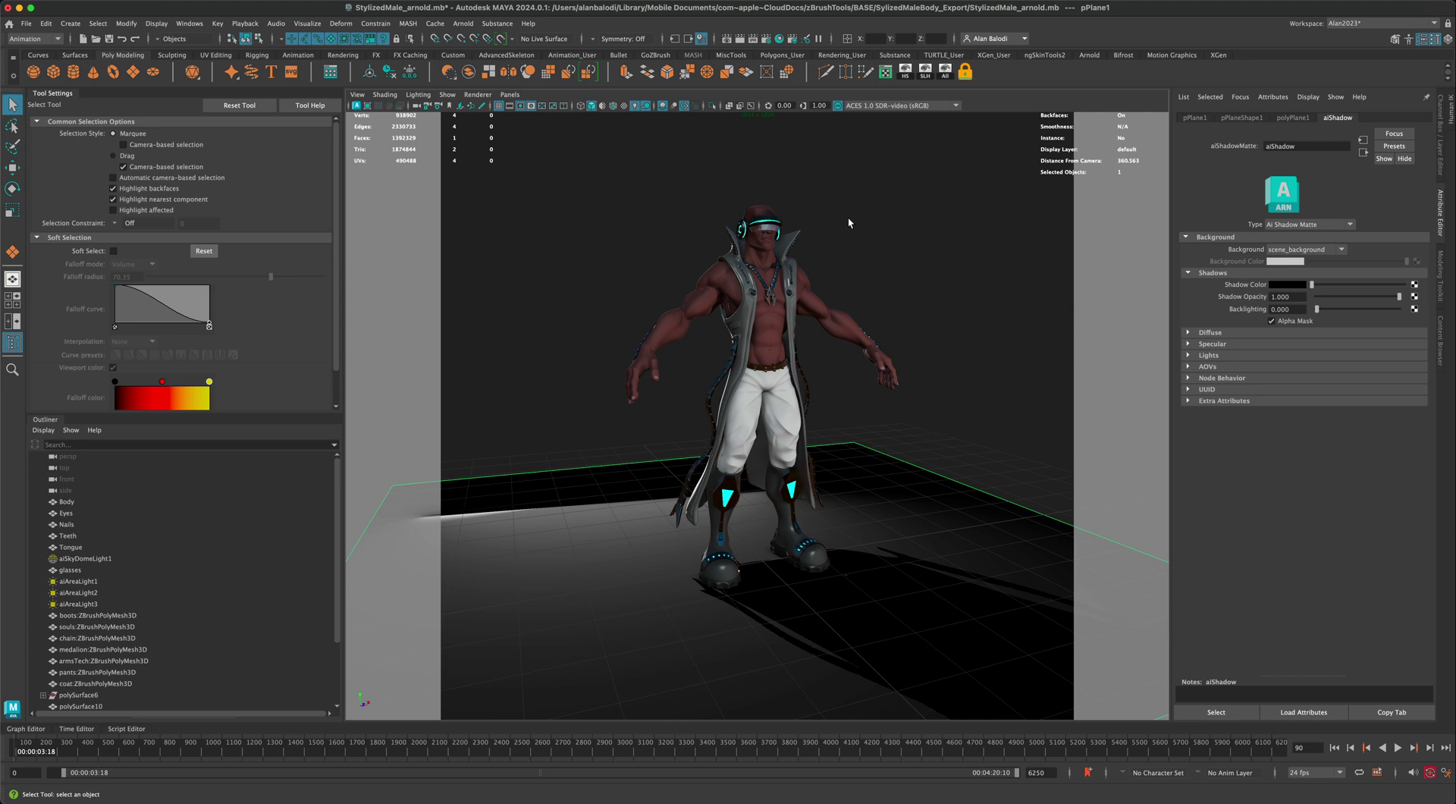
Step: Preview the character and its floor shadow in the Arnold RenderView and close the render window
left_click_drag(848, 217, 852, 202, "alt")
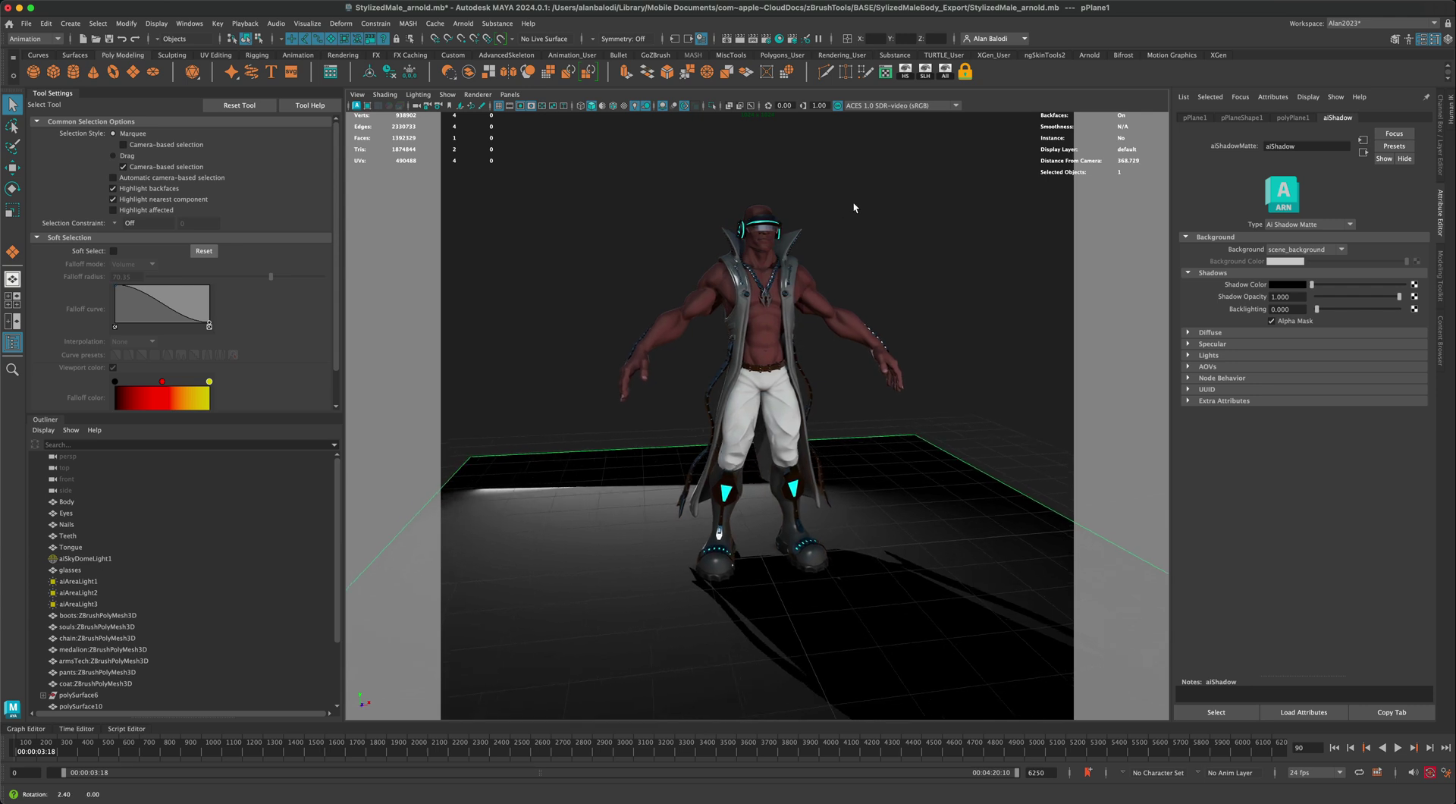
left_click(742, 43)
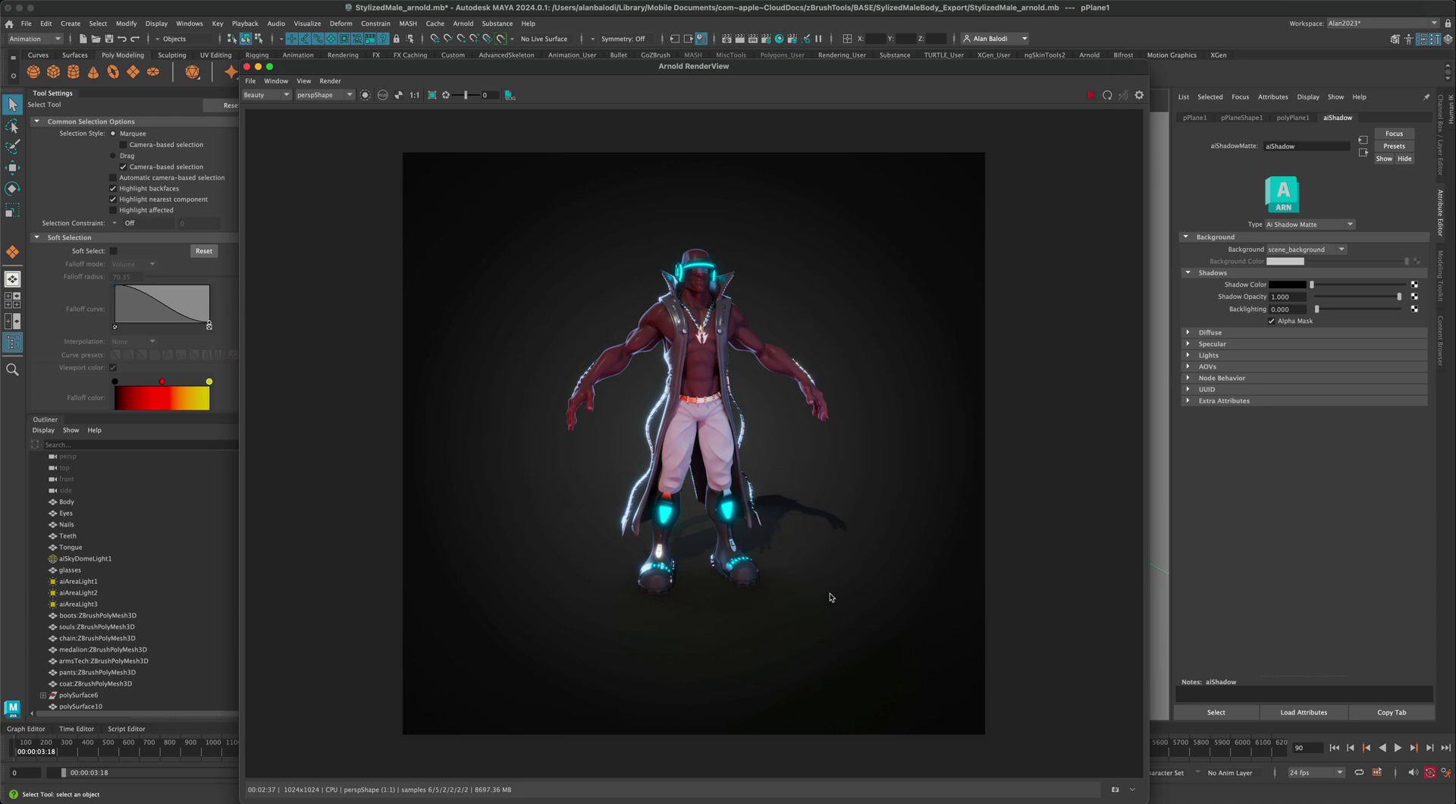
left_click(246, 67)
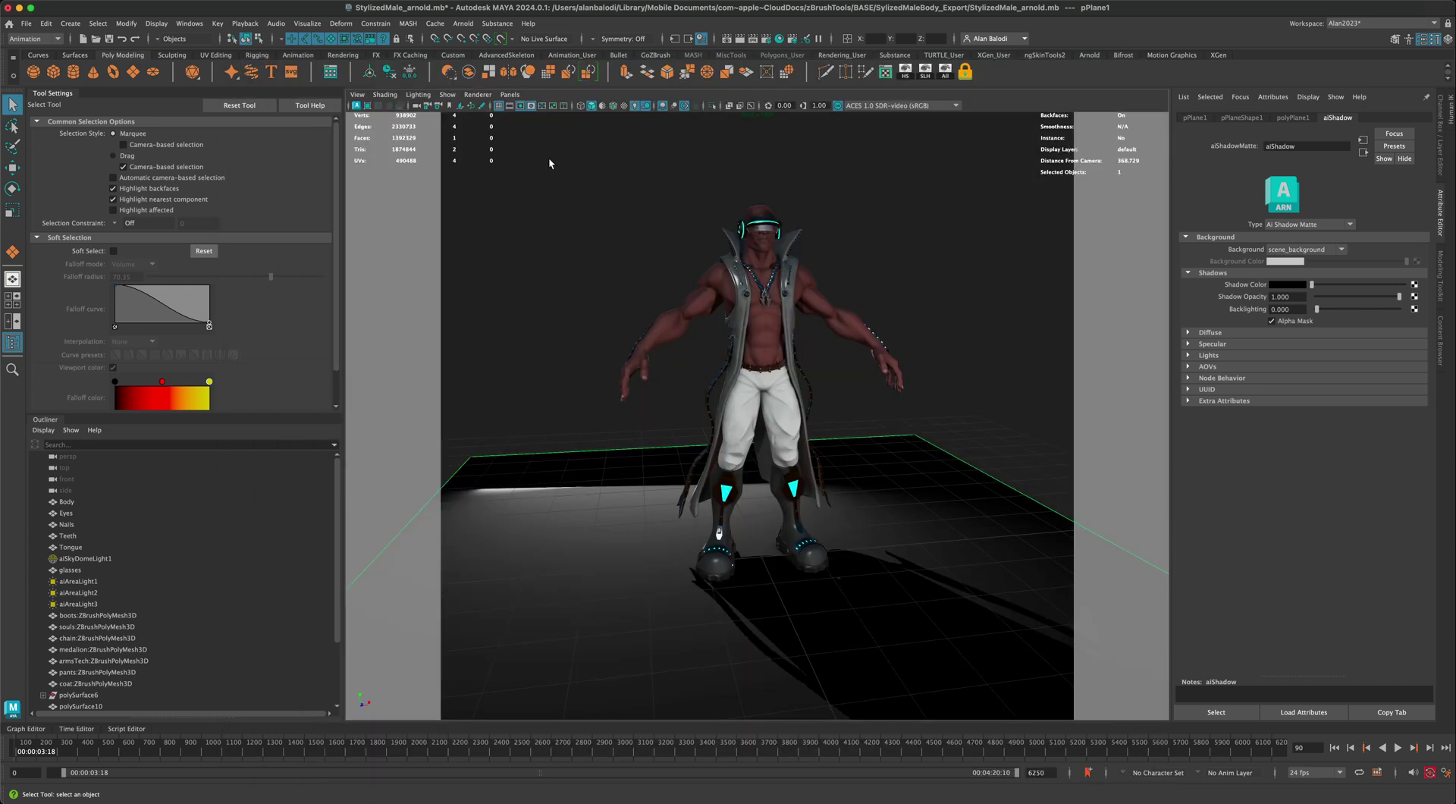
Step: Inspect the Arnold render settings' environment background, its aiRaySwitch node and the ramp feeding the Camera ray type, and close the settings
left_click(767, 38)
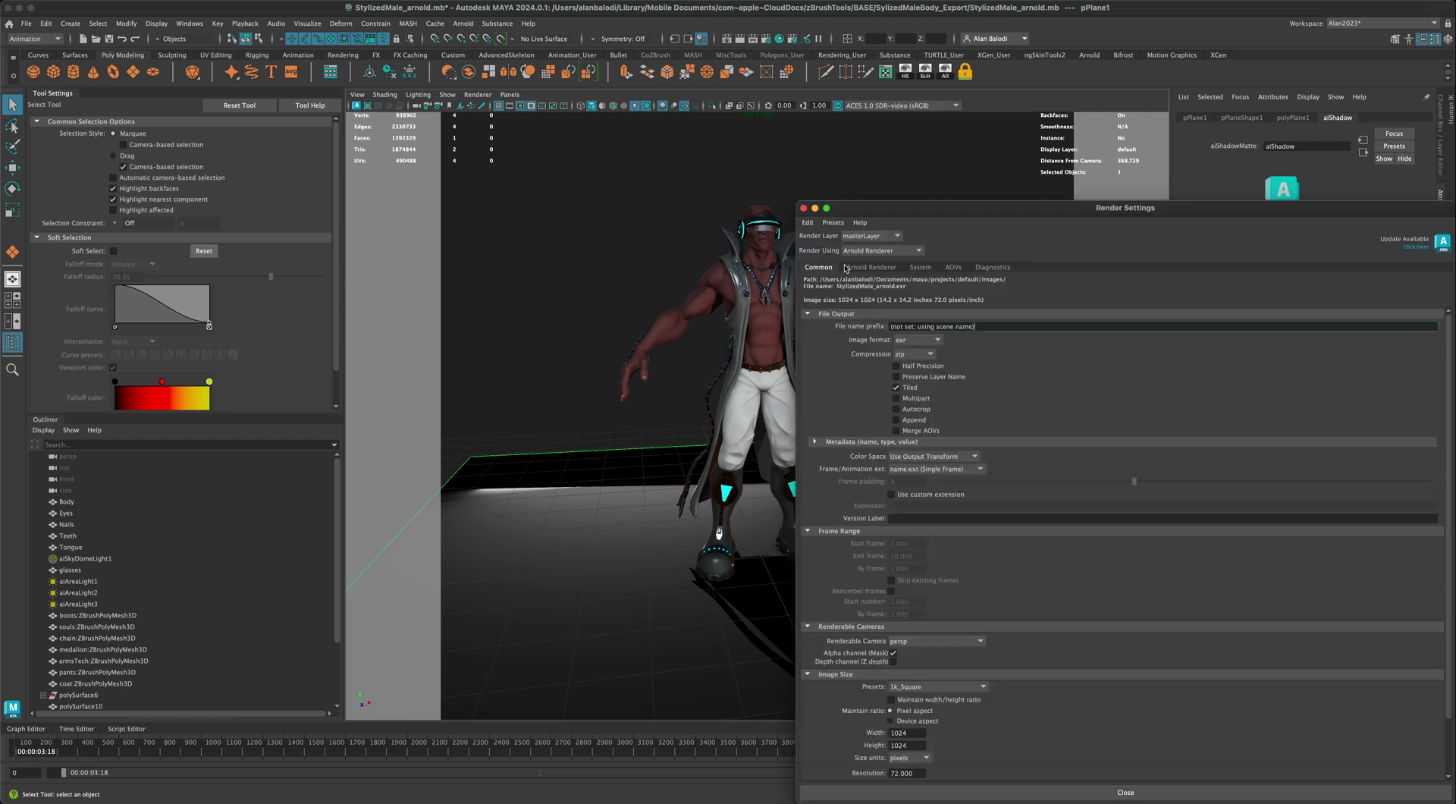
left_click_drag(899, 209, 542, 172)
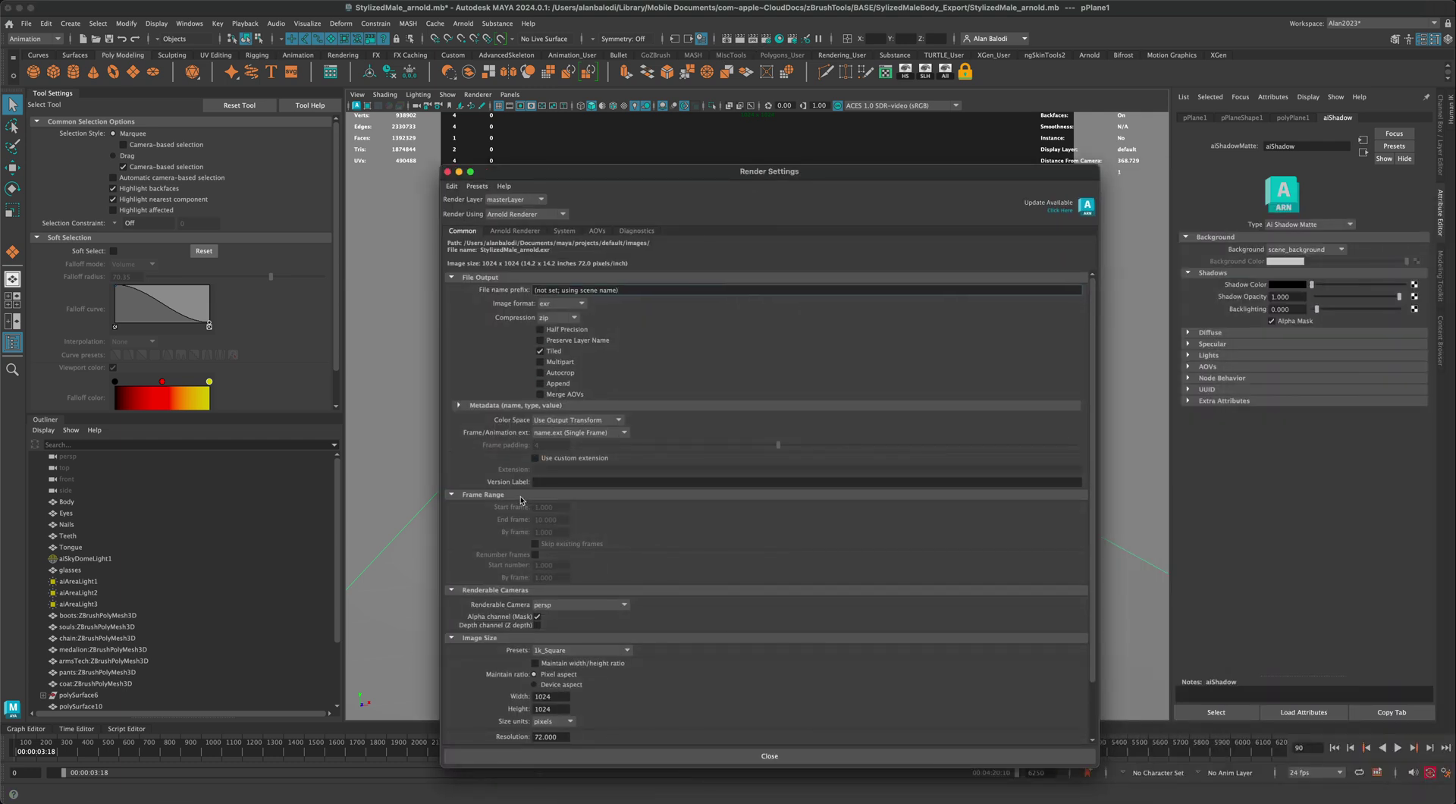
left_click(518, 232)
left_click(499, 436)
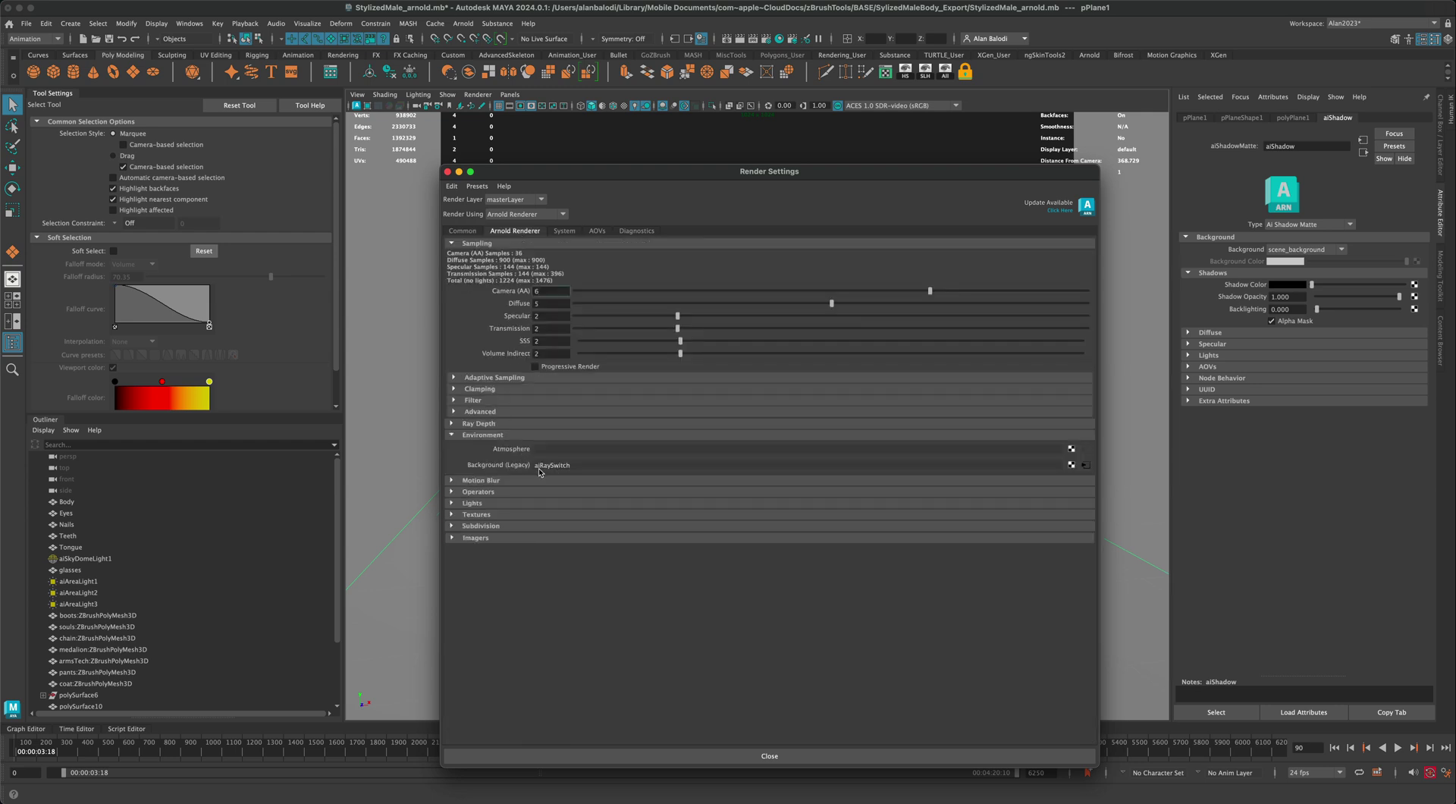
left_click(1085, 466)
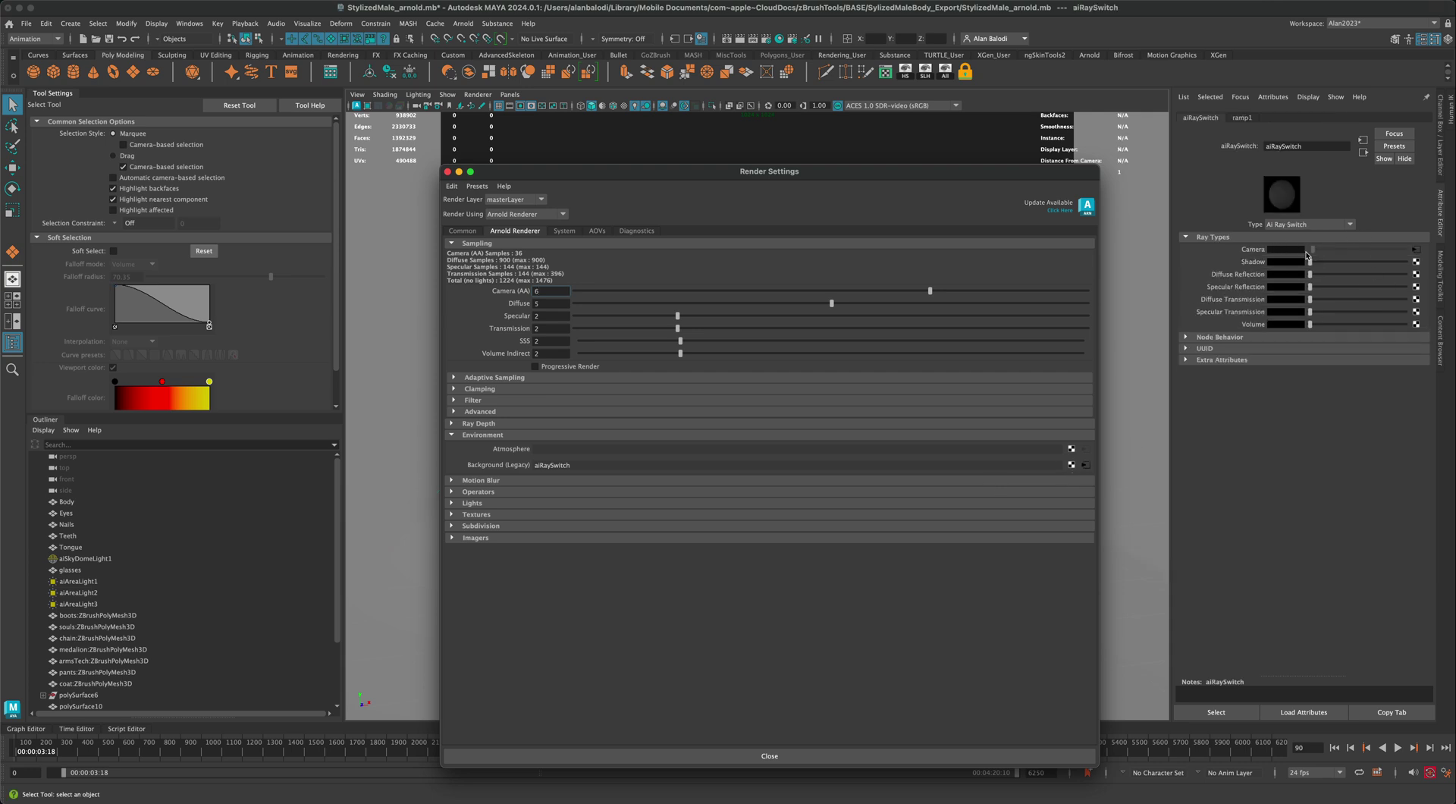
left_click(1416, 248)
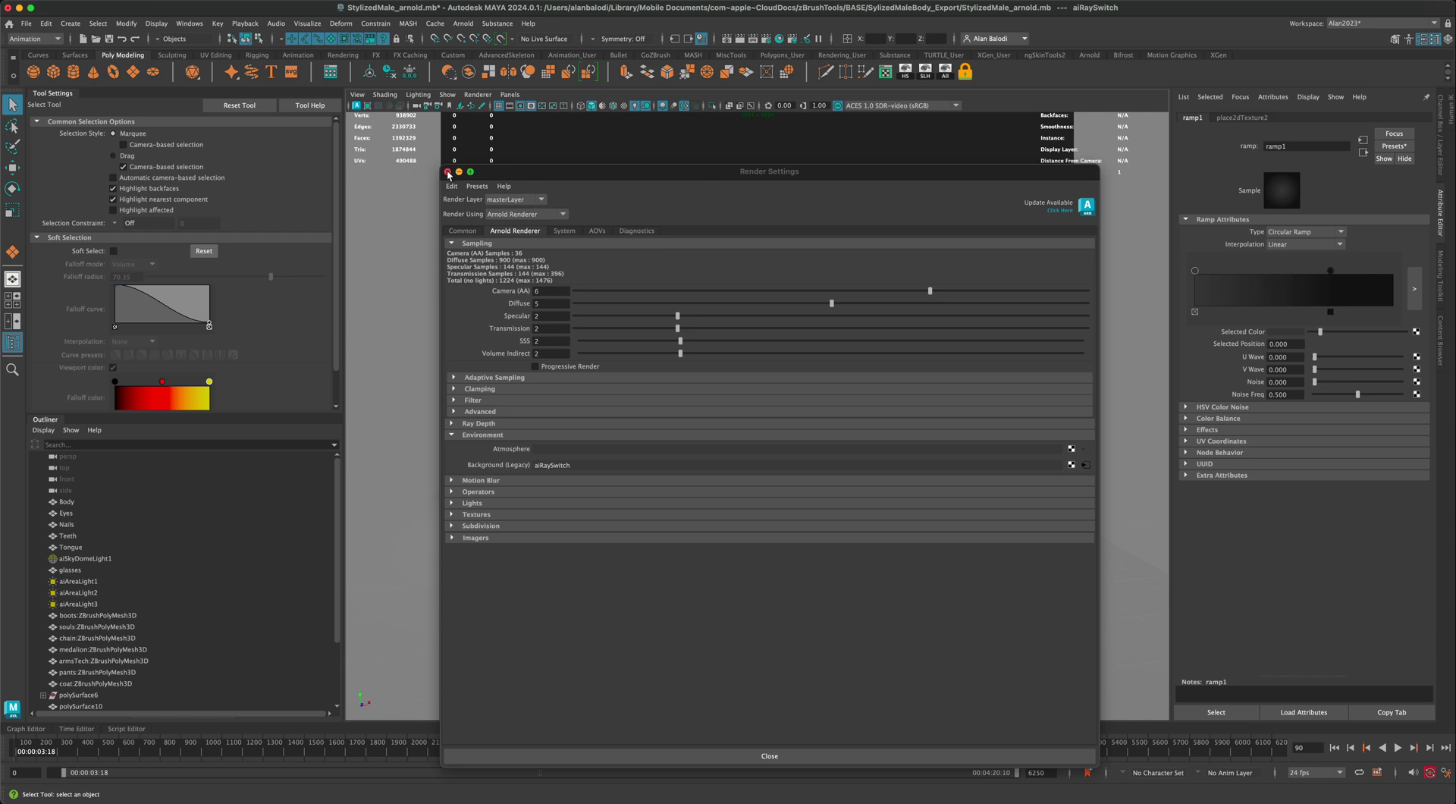
left_click(448, 173)
left_click(940, 401)
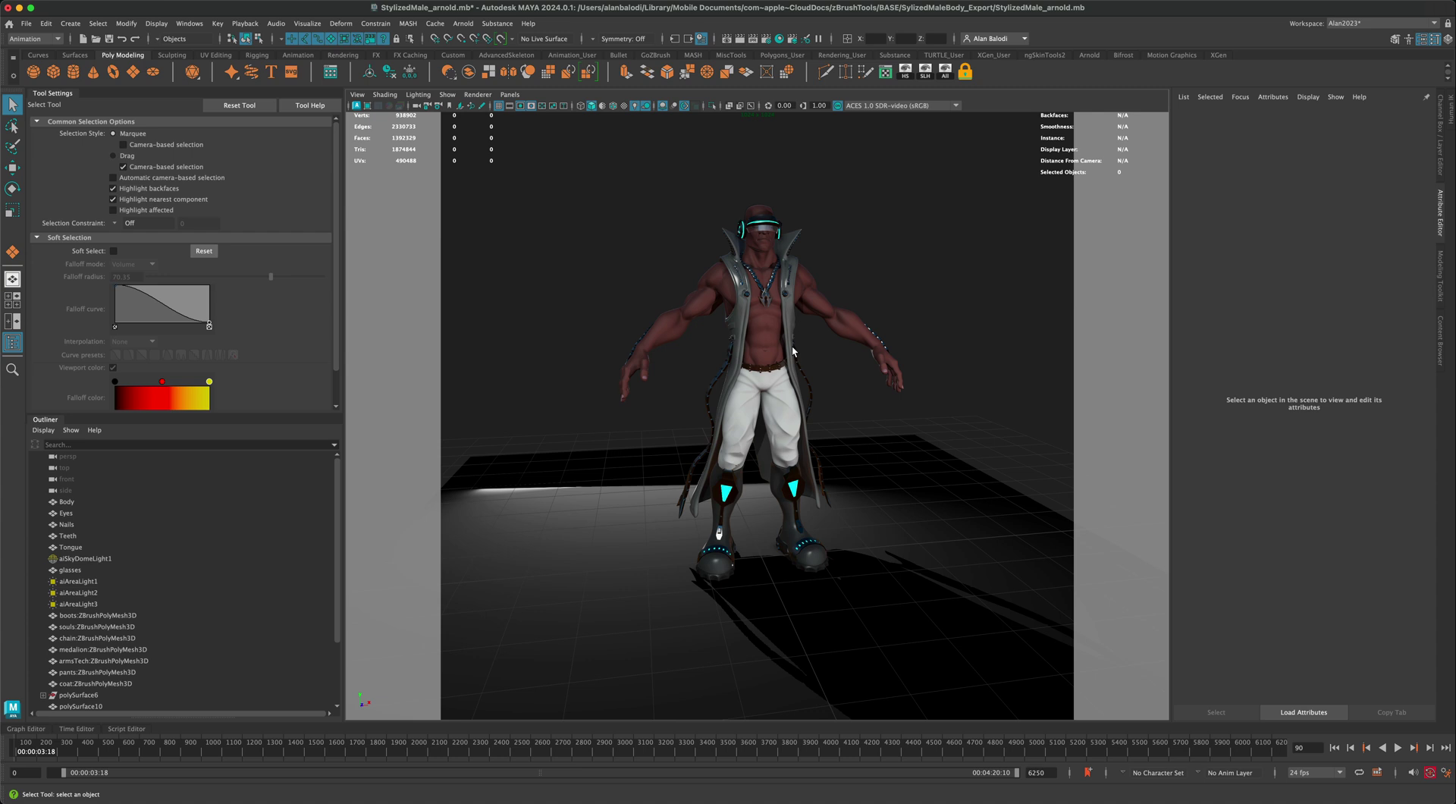
Step: Select the floor plane and open the light-centric light linking editor
left_click_drag(519, 412, 541, 415, "alt")
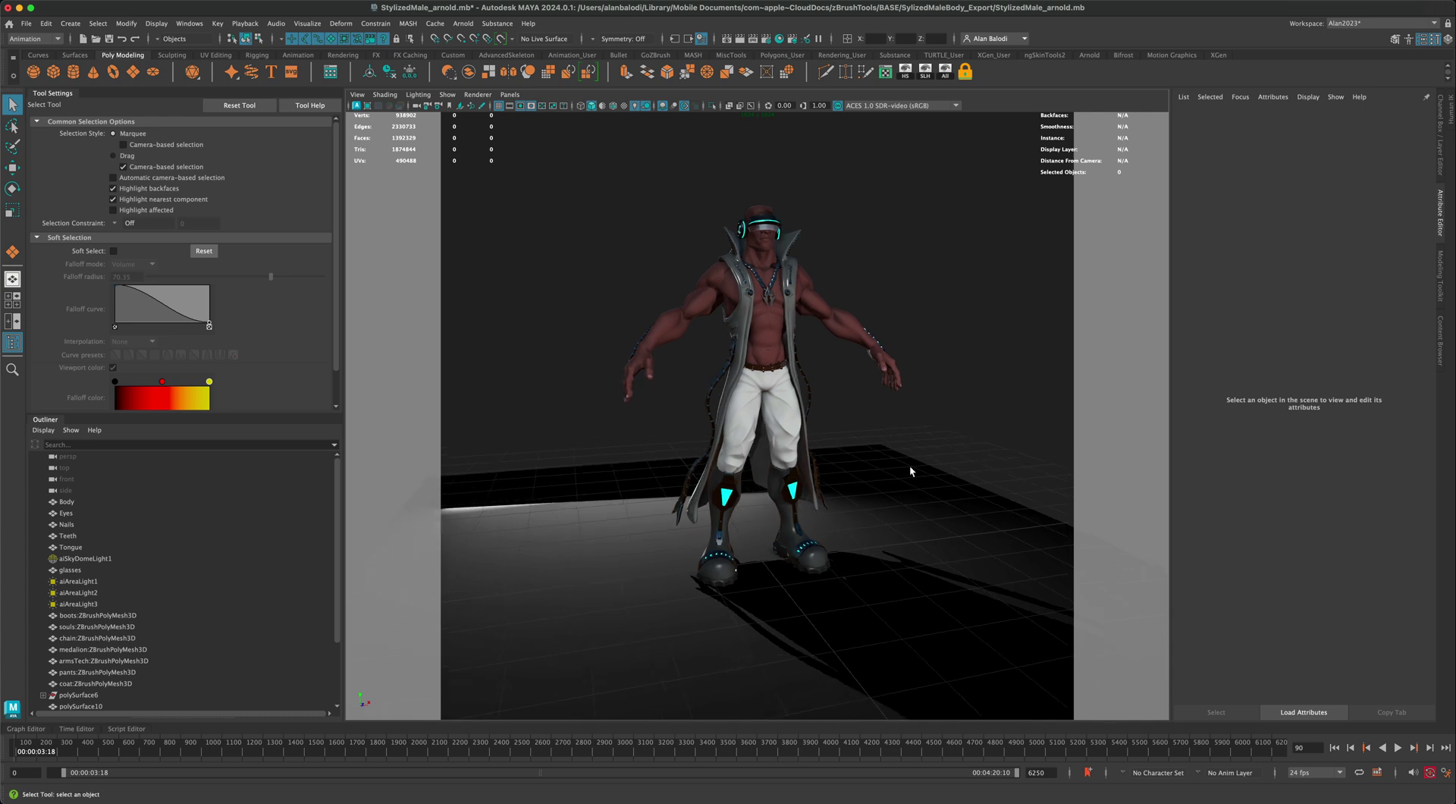
left_click_drag(572, 436, 550, 434, "alt")
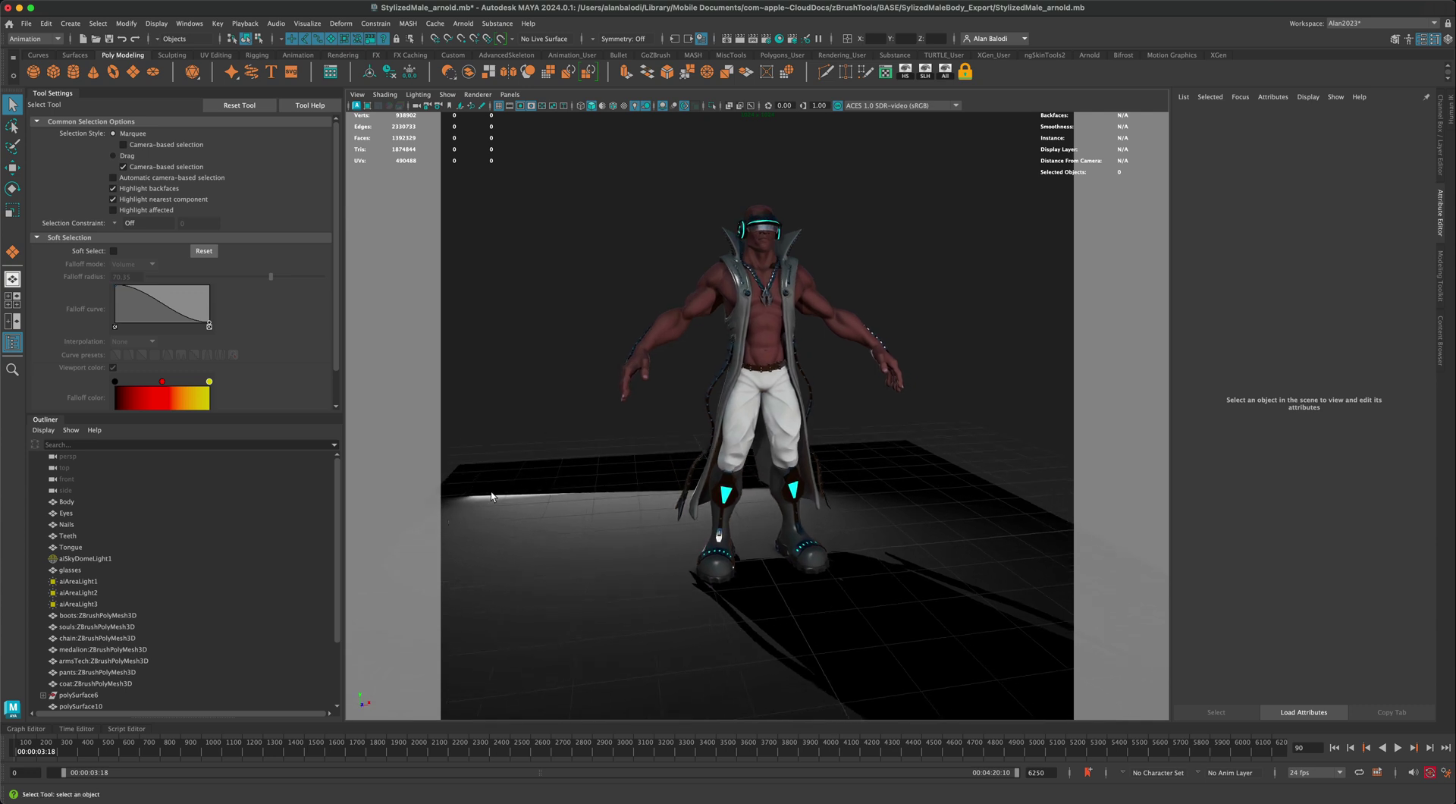
left_click(552, 473)
left_click(196, 25)
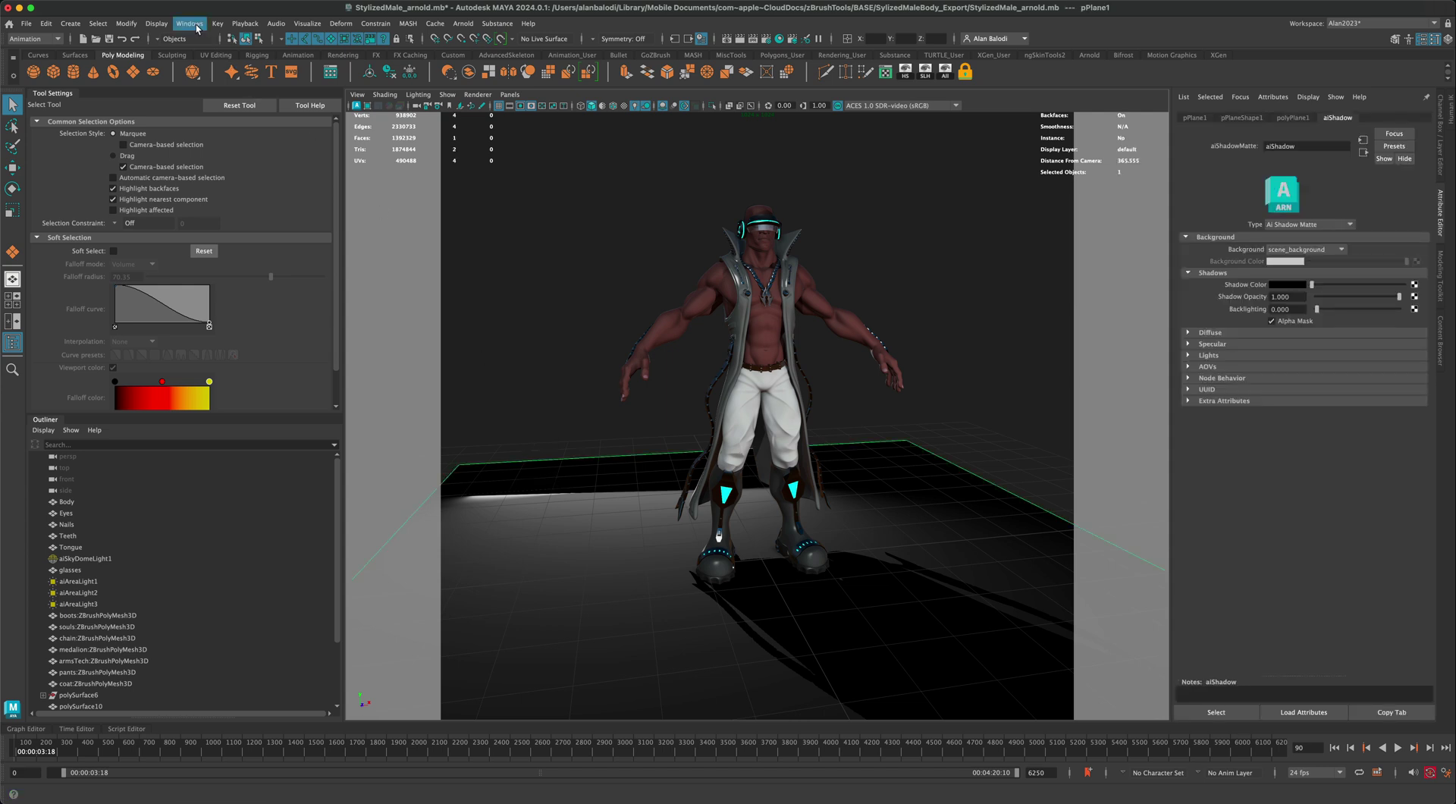
mouse_move(228, 126)
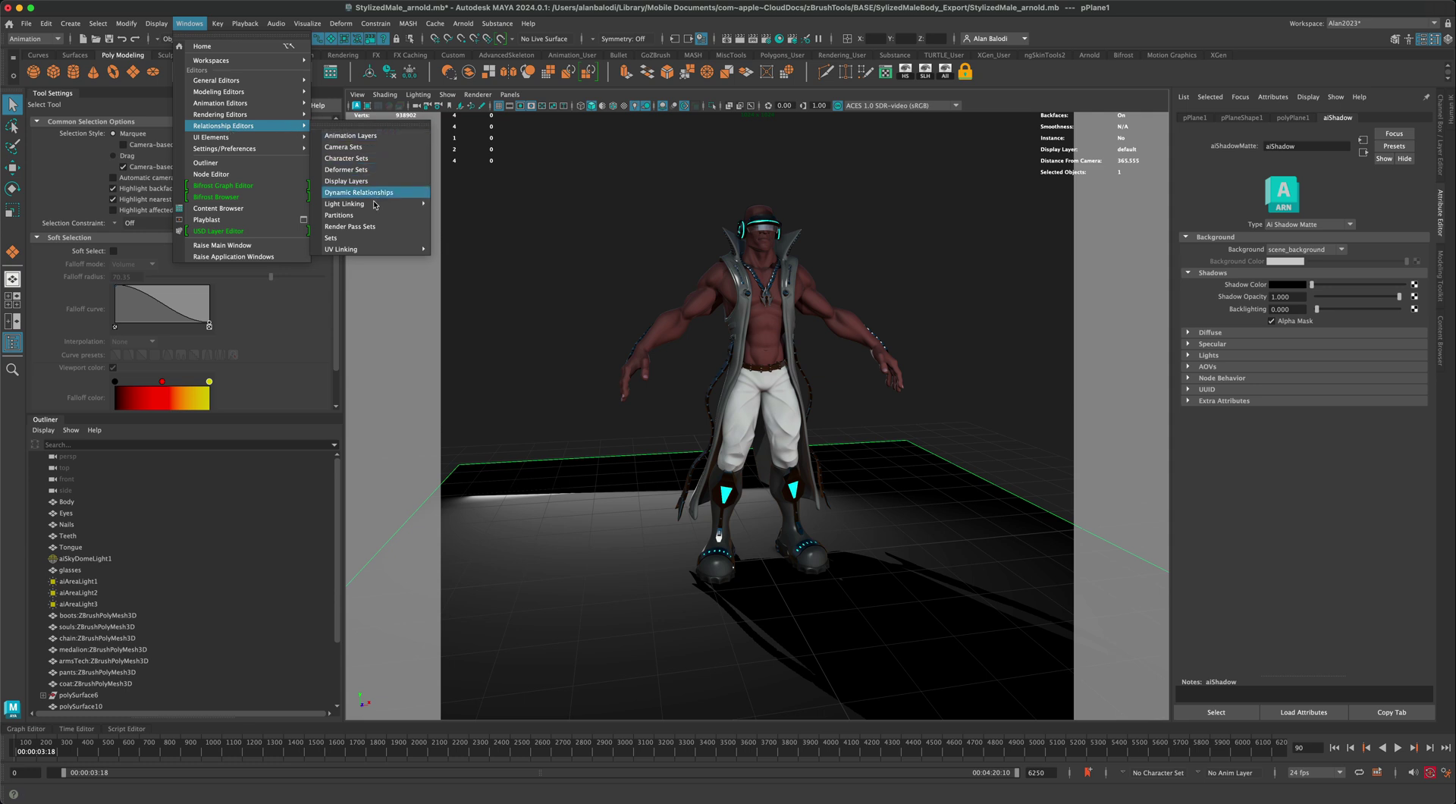
mouse_move(374, 207)
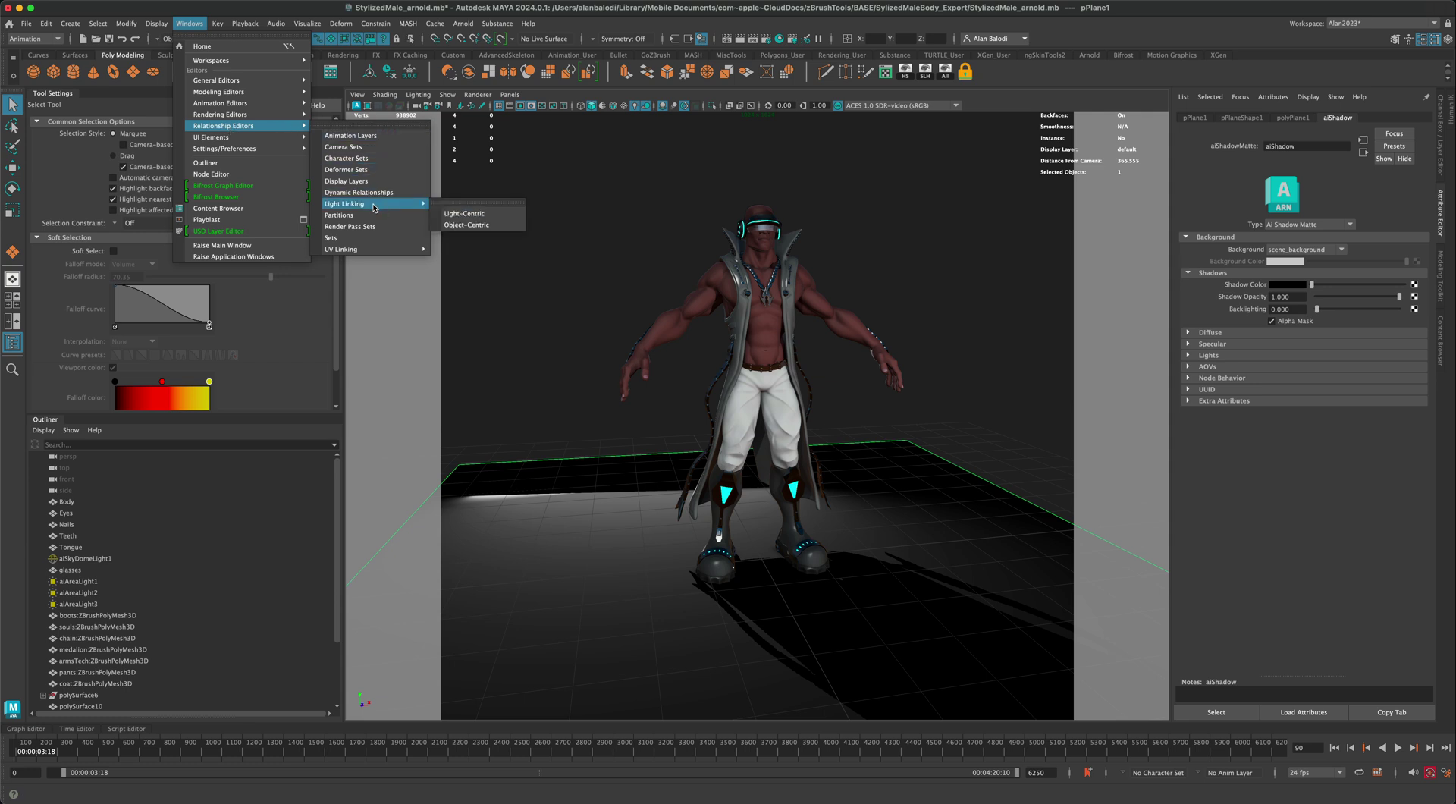
left_click(494, 218)
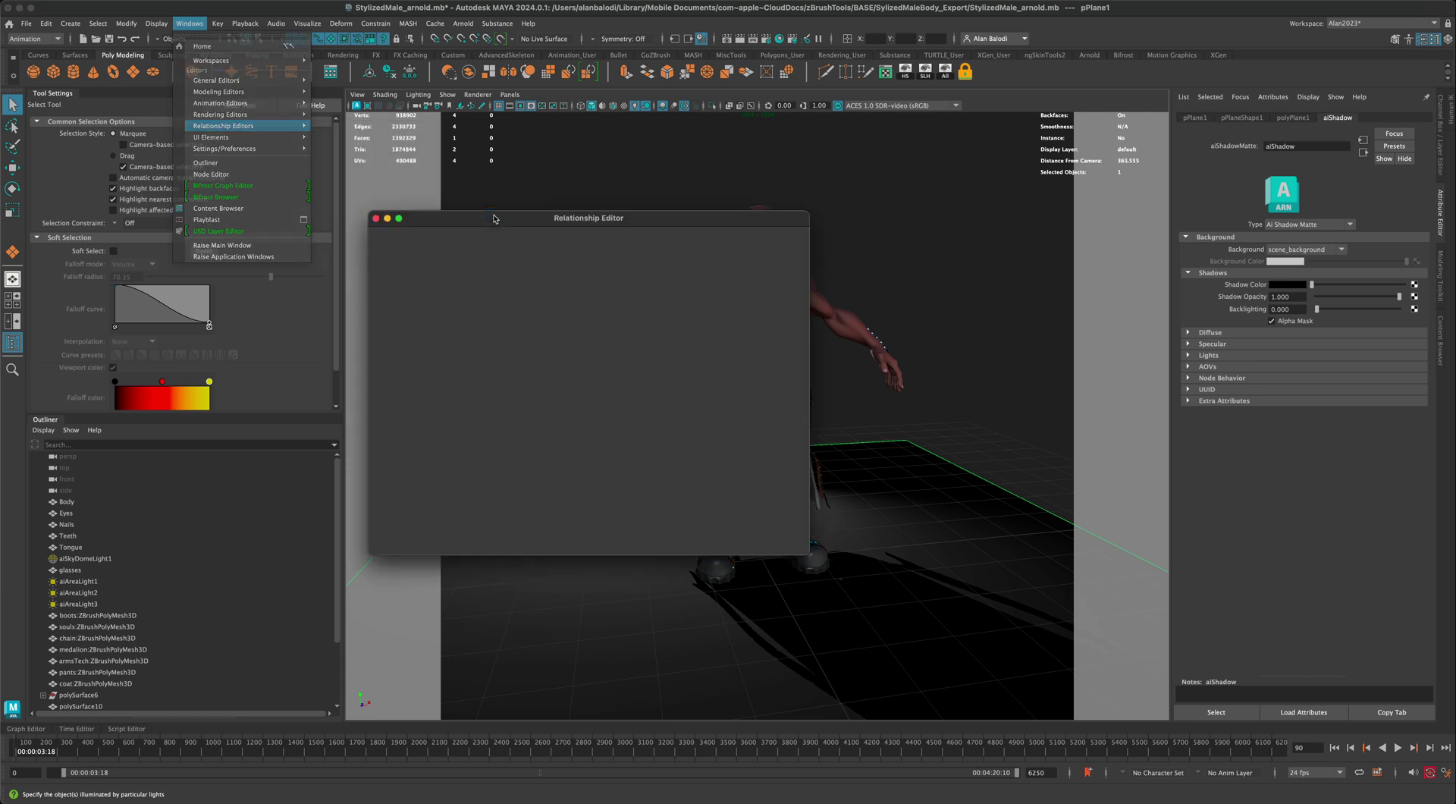
Step: Move the light linking editor aside and locate the floor plane pPlane1 in the outliner and among the illuminated objects
left_click_drag(614, 220, 467, 202)
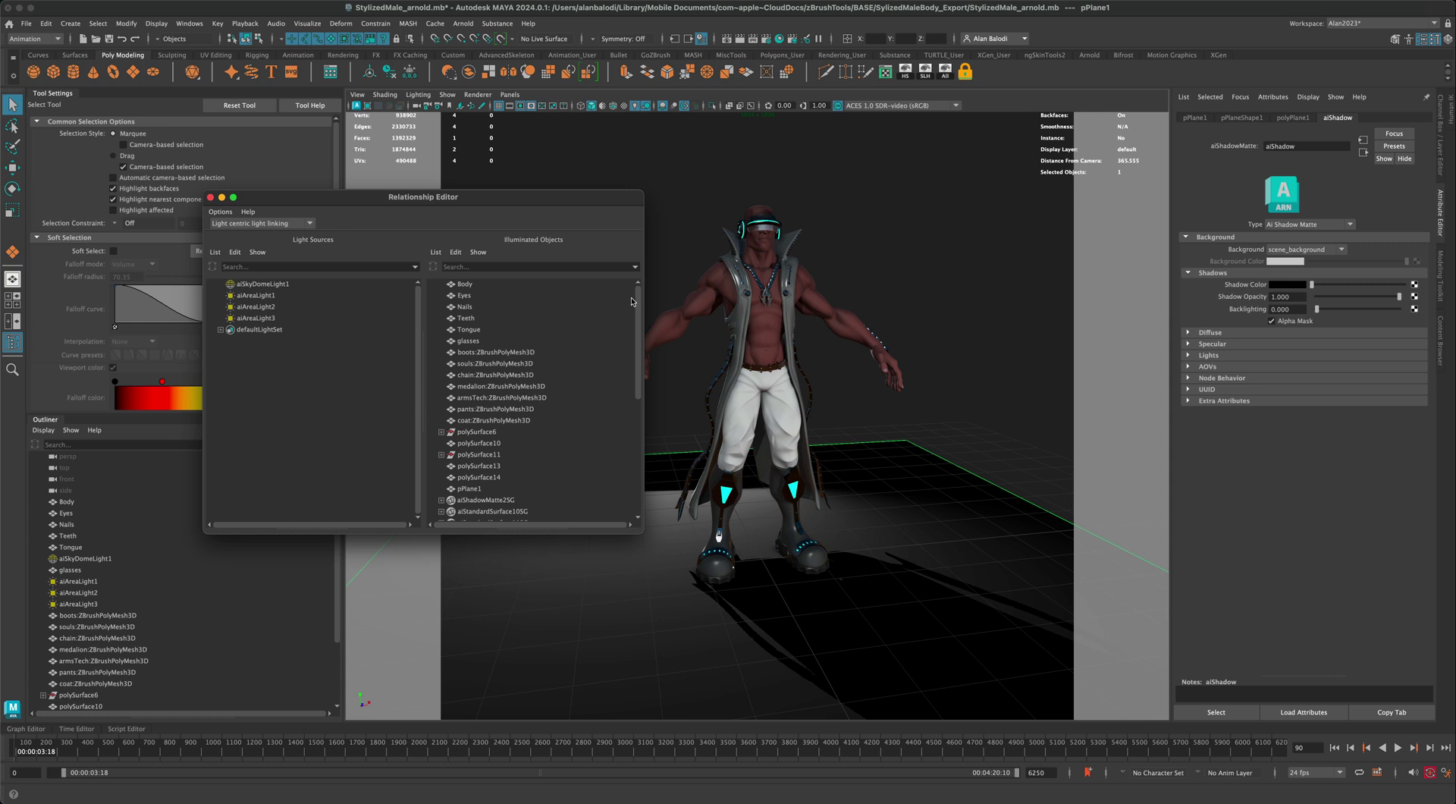
mouse_move(636, 299)
left_mouse_down()
mouse_move(634, 419)
mouse_move(646, 304)
left_mouse_up()
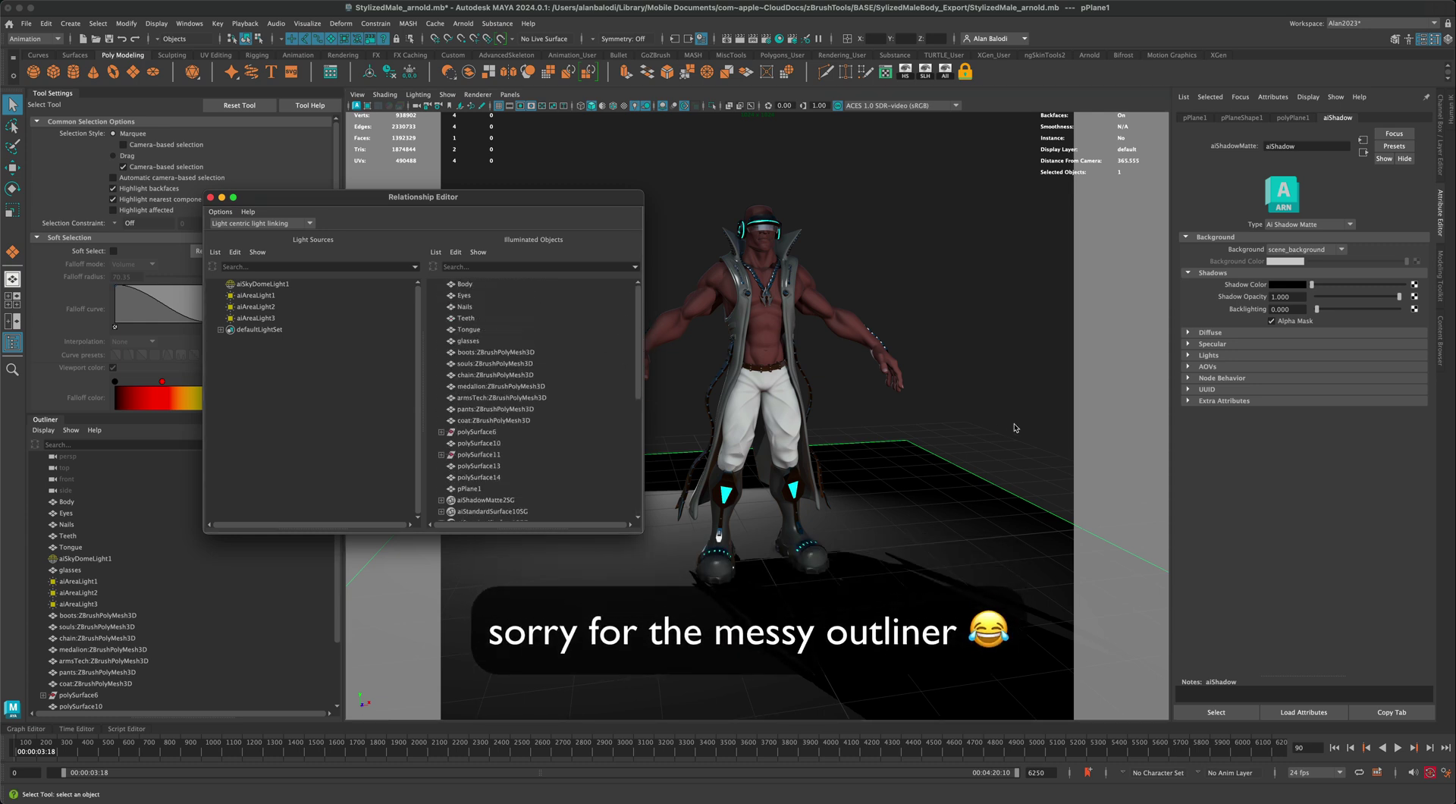
left_click(934, 442)
left_click(899, 467)
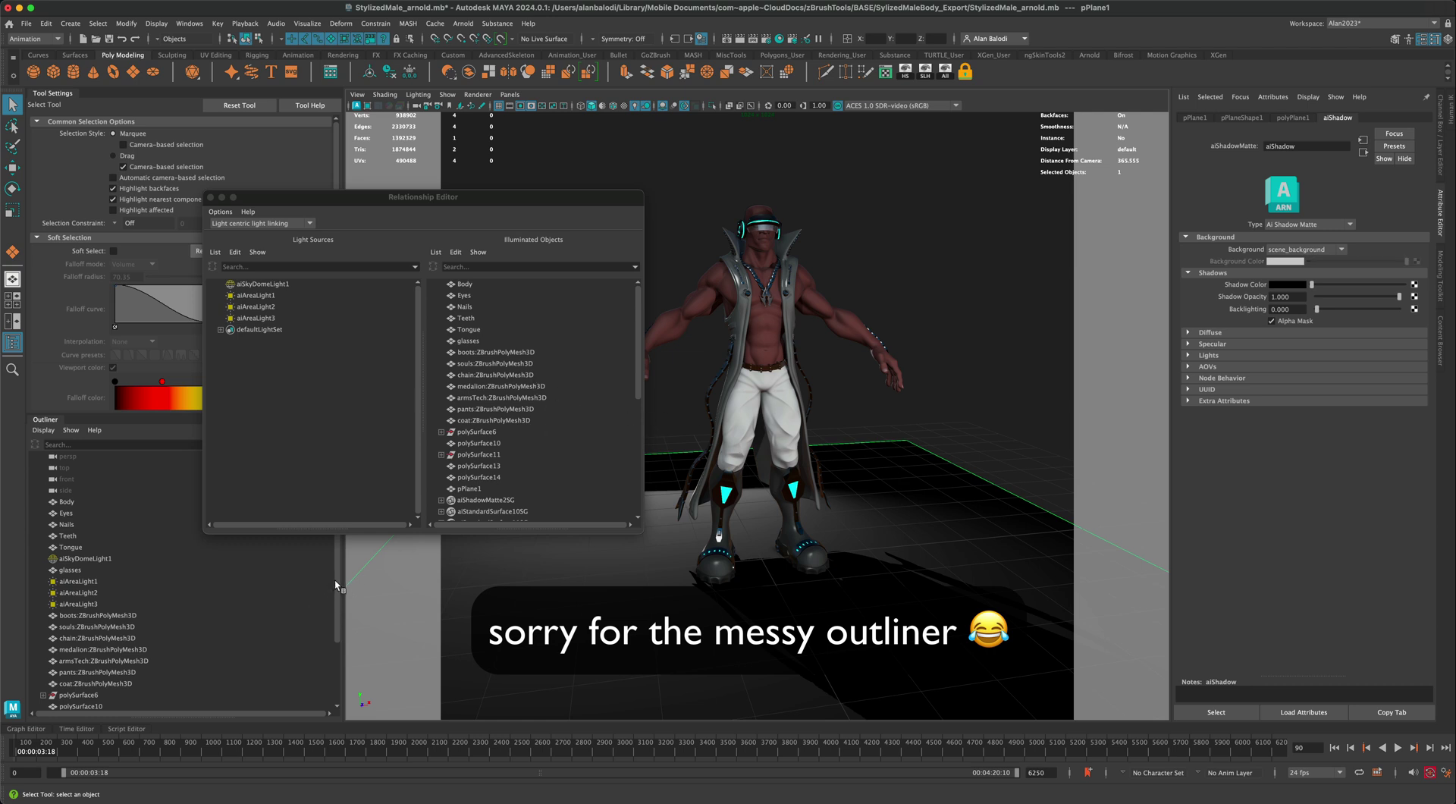
left_click_drag(338, 588, 338, 645)
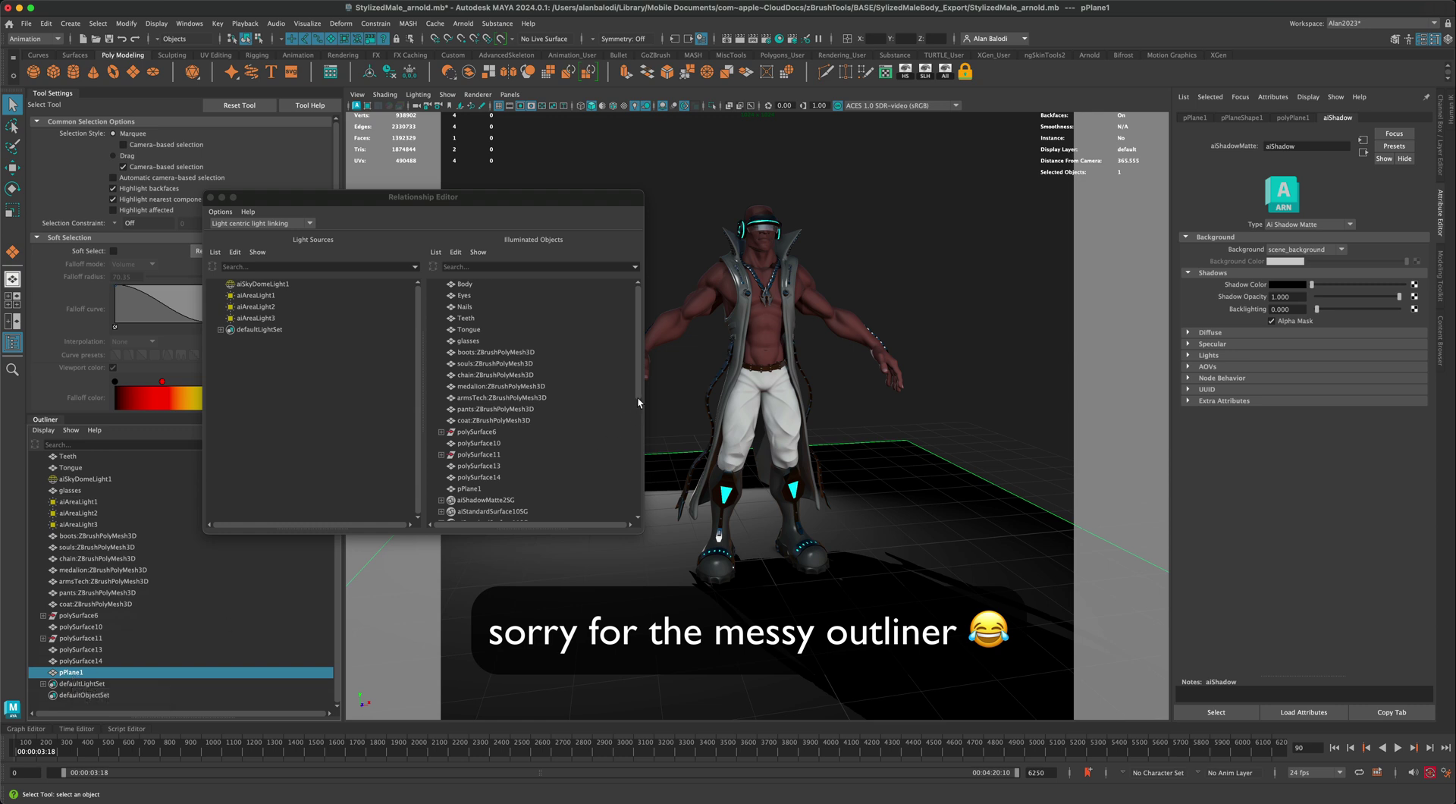
left_click(471, 491)
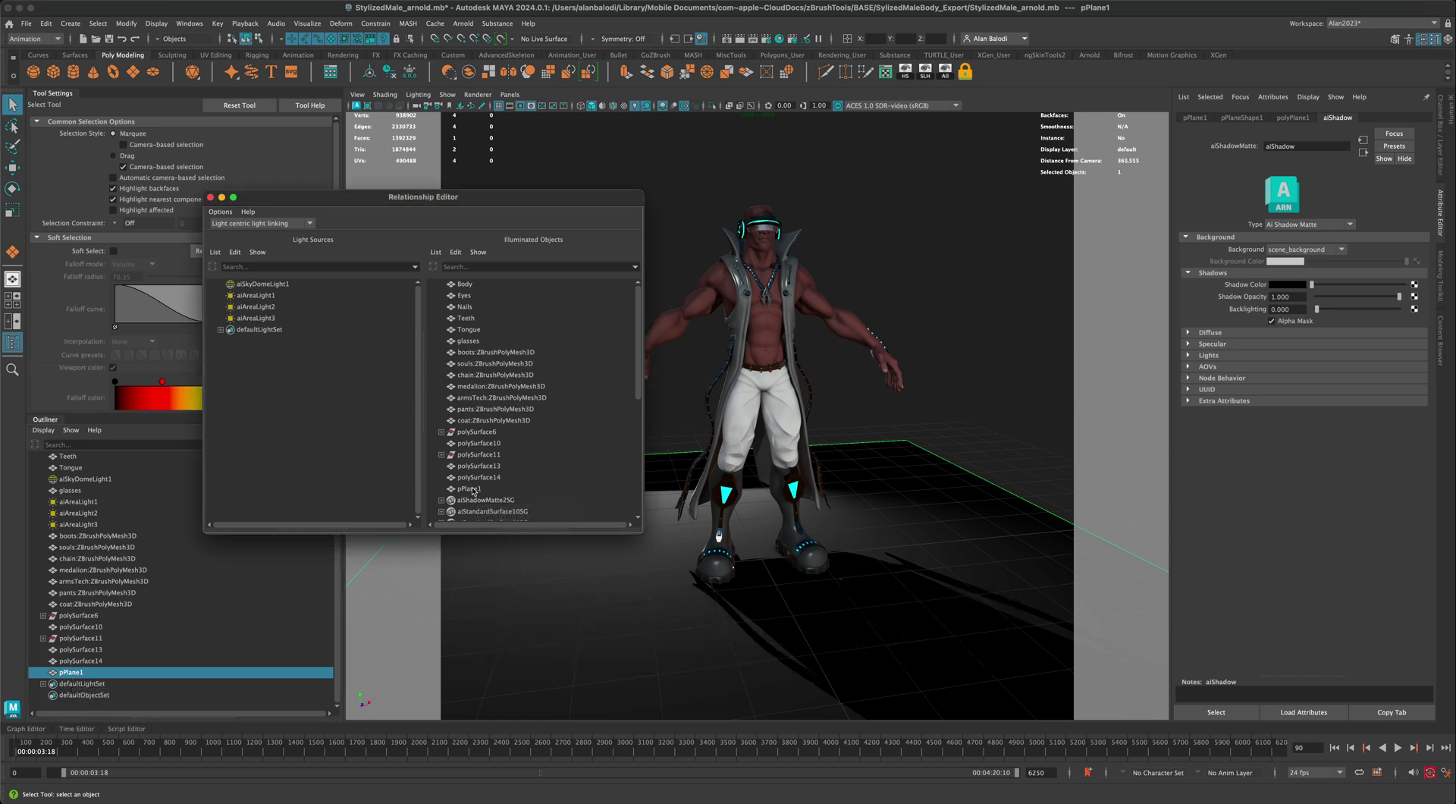
Step: Review the objects illuminated by aiAreaLight1 and aiSkyDomeLight1 in the light linking editor
left_click(256, 296)
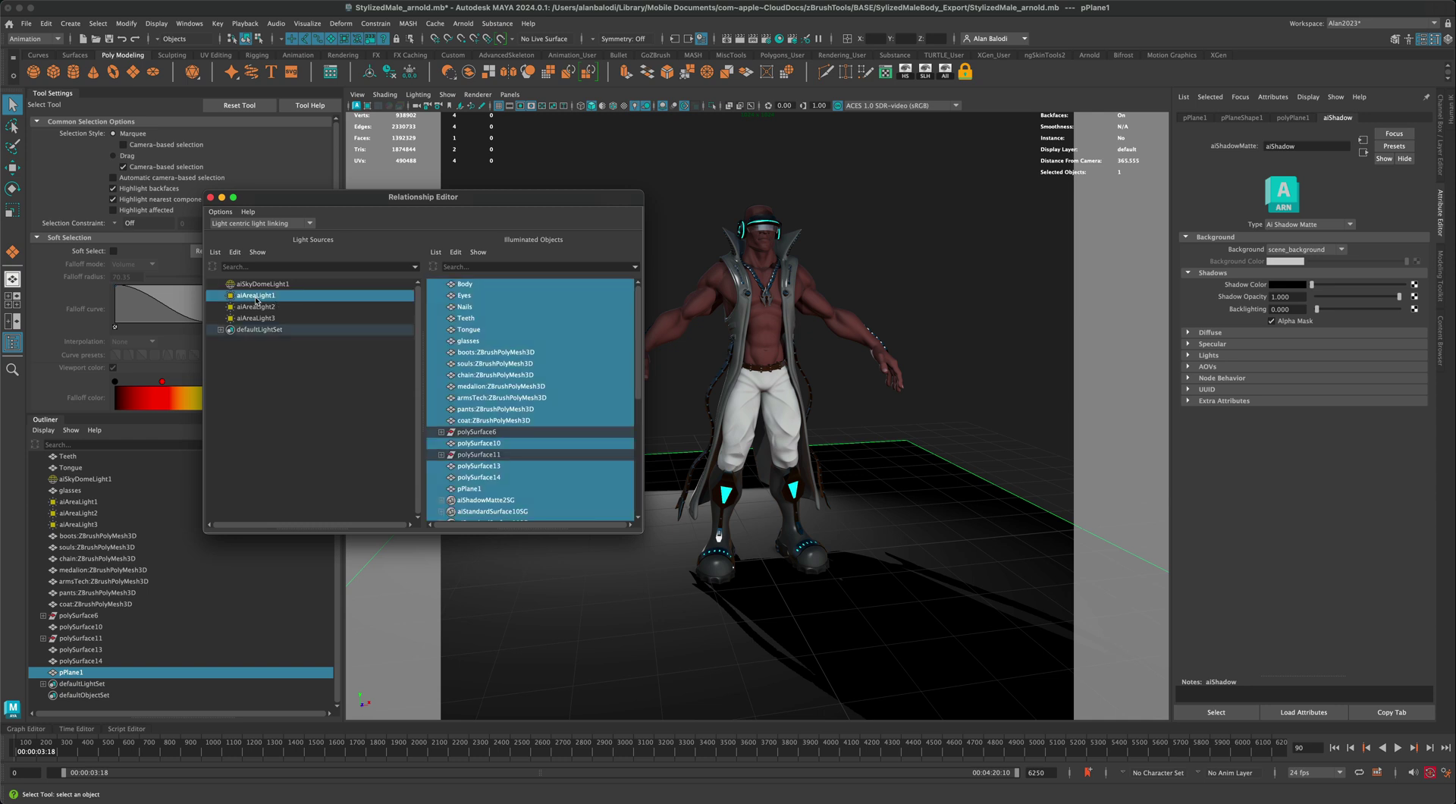
left_click_drag(256, 300, 483, 321)
left_click(275, 285)
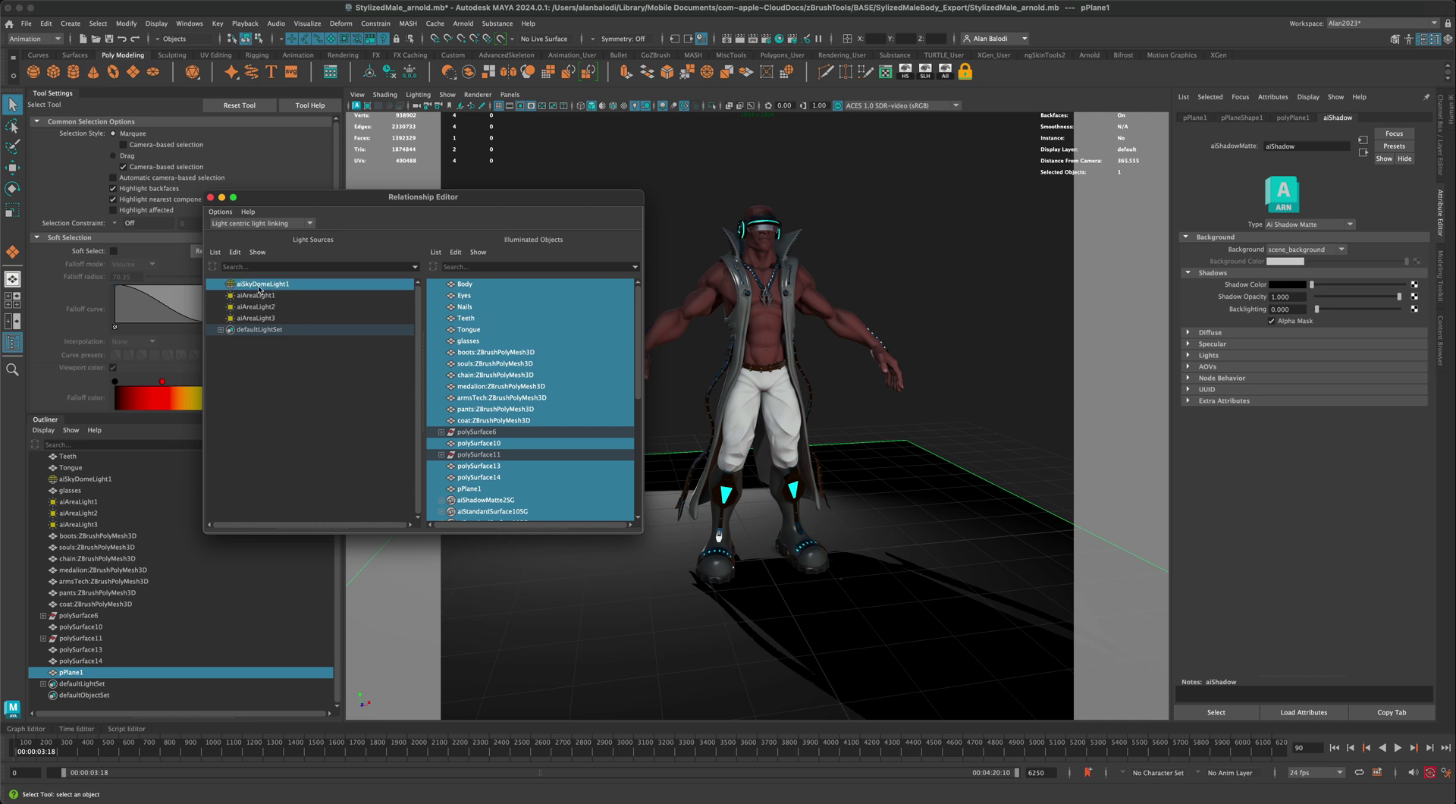
scroll(506, 470, "down", 5)
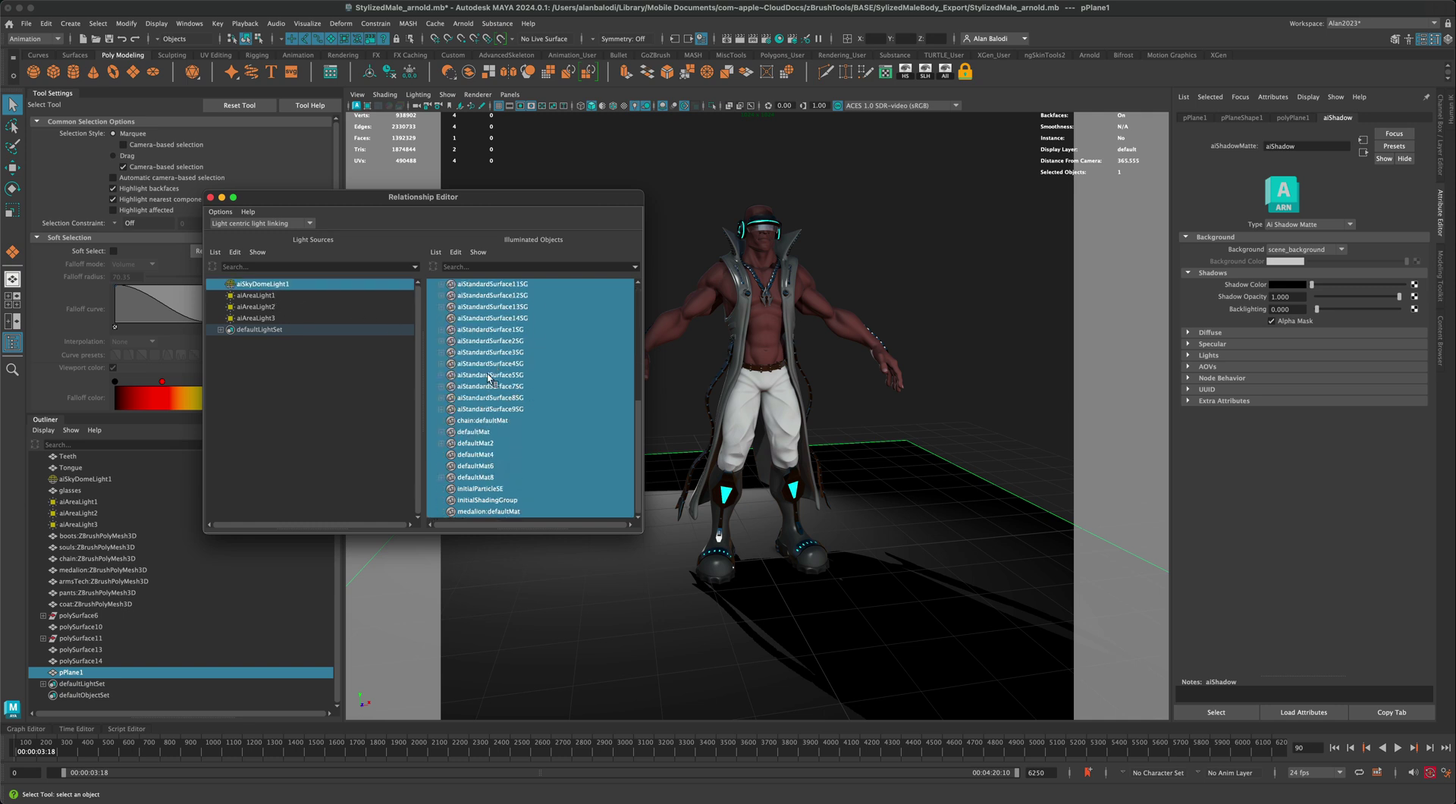
scroll(473, 487, "up", 5)
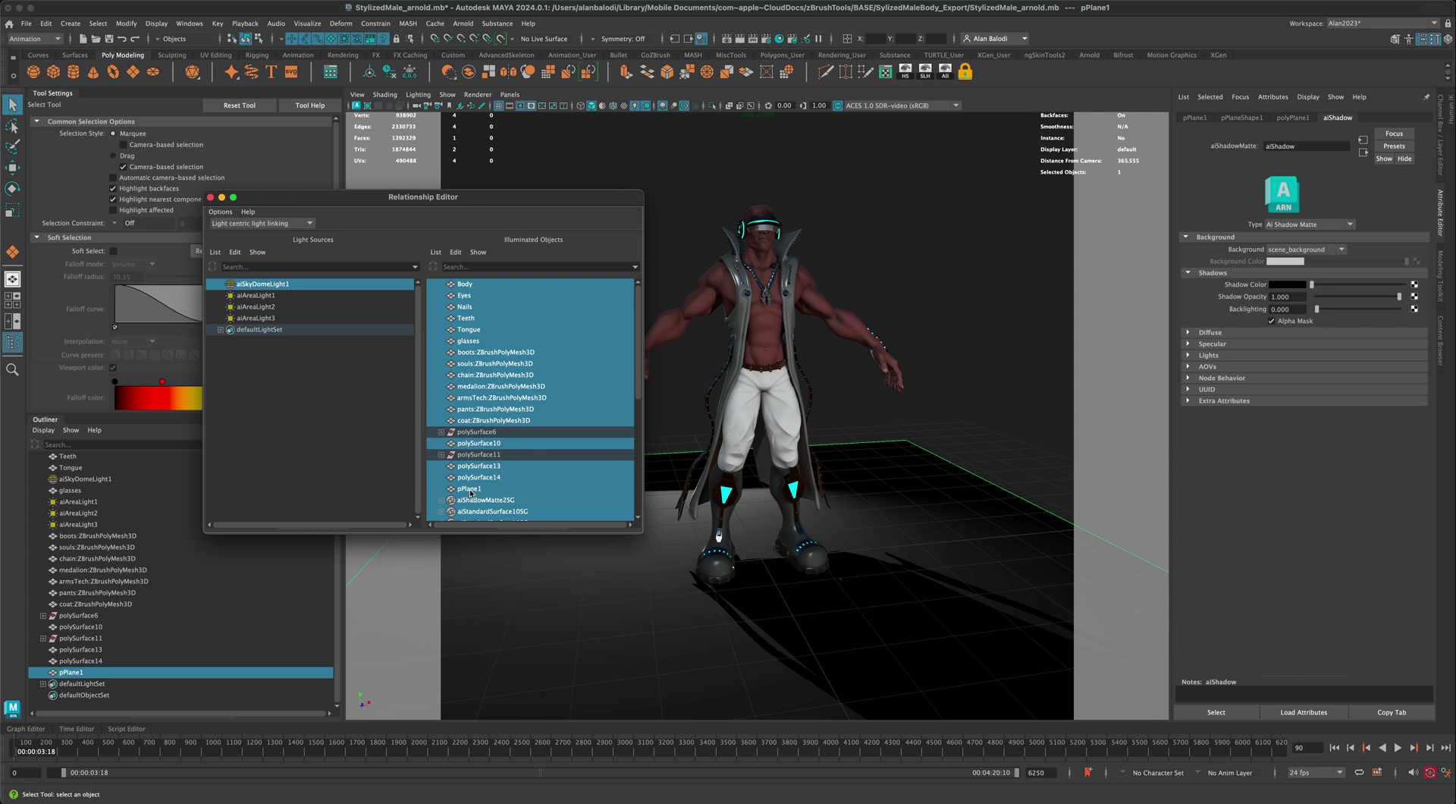
Step: Compare the illuminated objects of aiAreaLight1, aiAreaLight2 and aiAreaLight3, ending with aiAreaLight1 as the active light
left_click(271, 296)
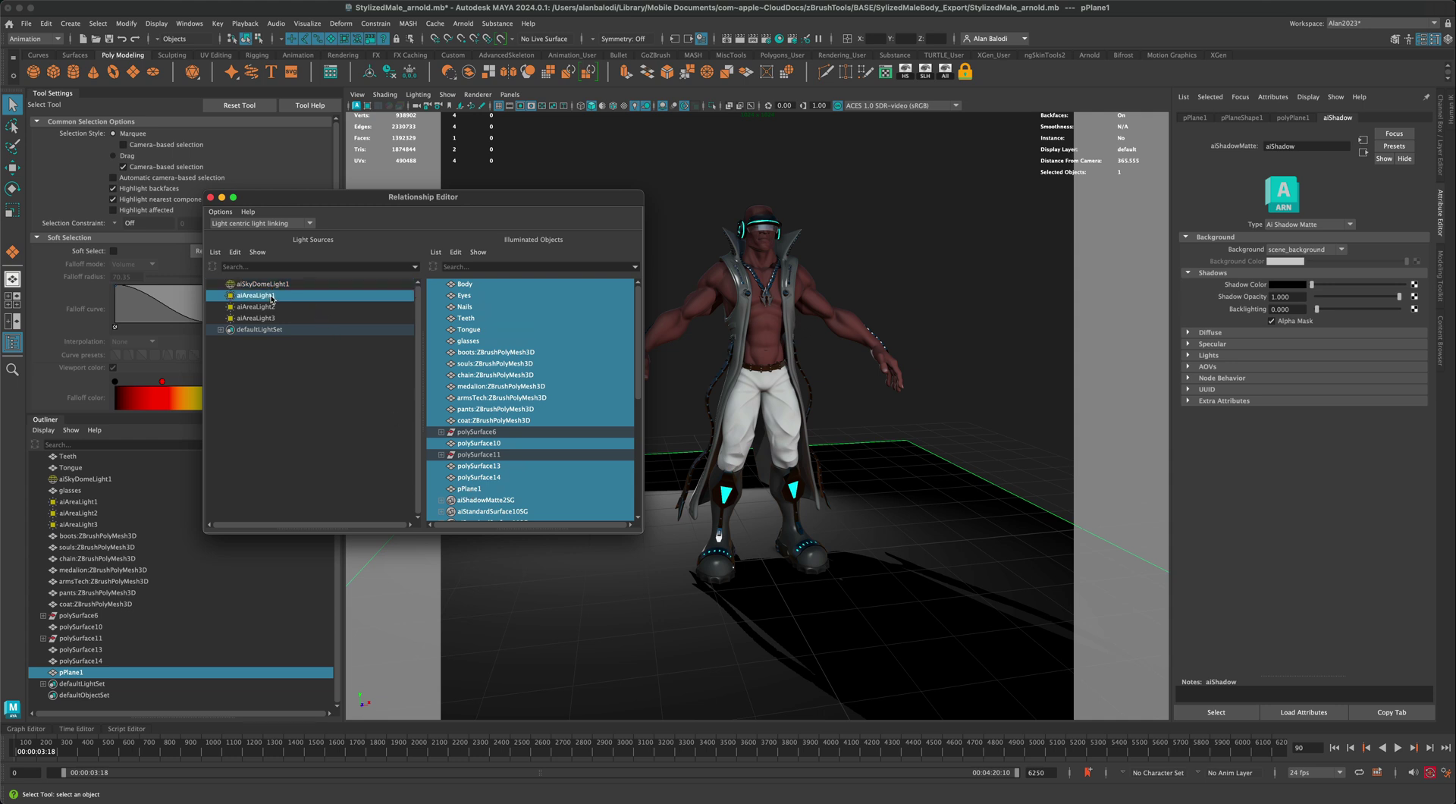
left_click(271, 307)
left_click(271, 318)
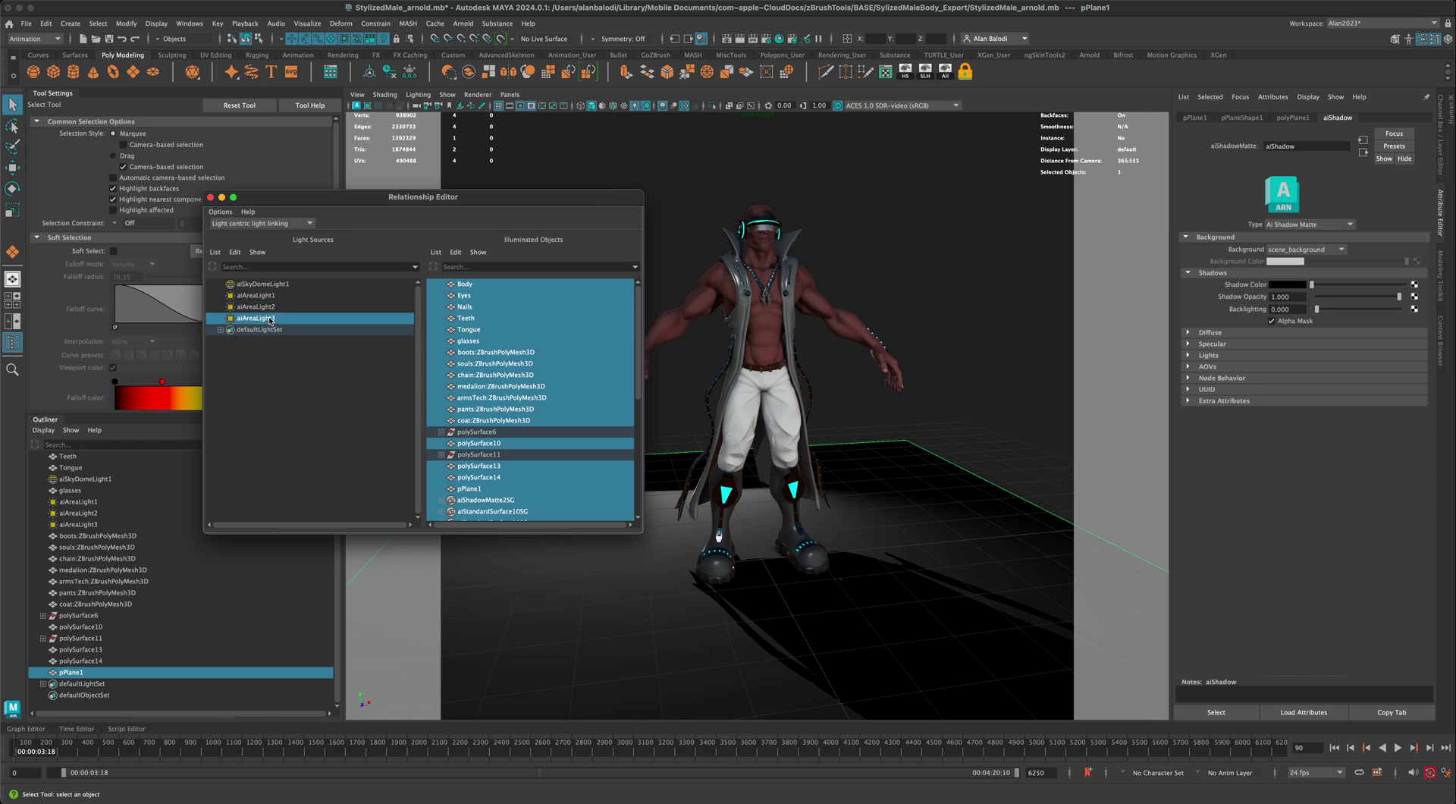
left_click(270, 307)
left_click(270, 297)
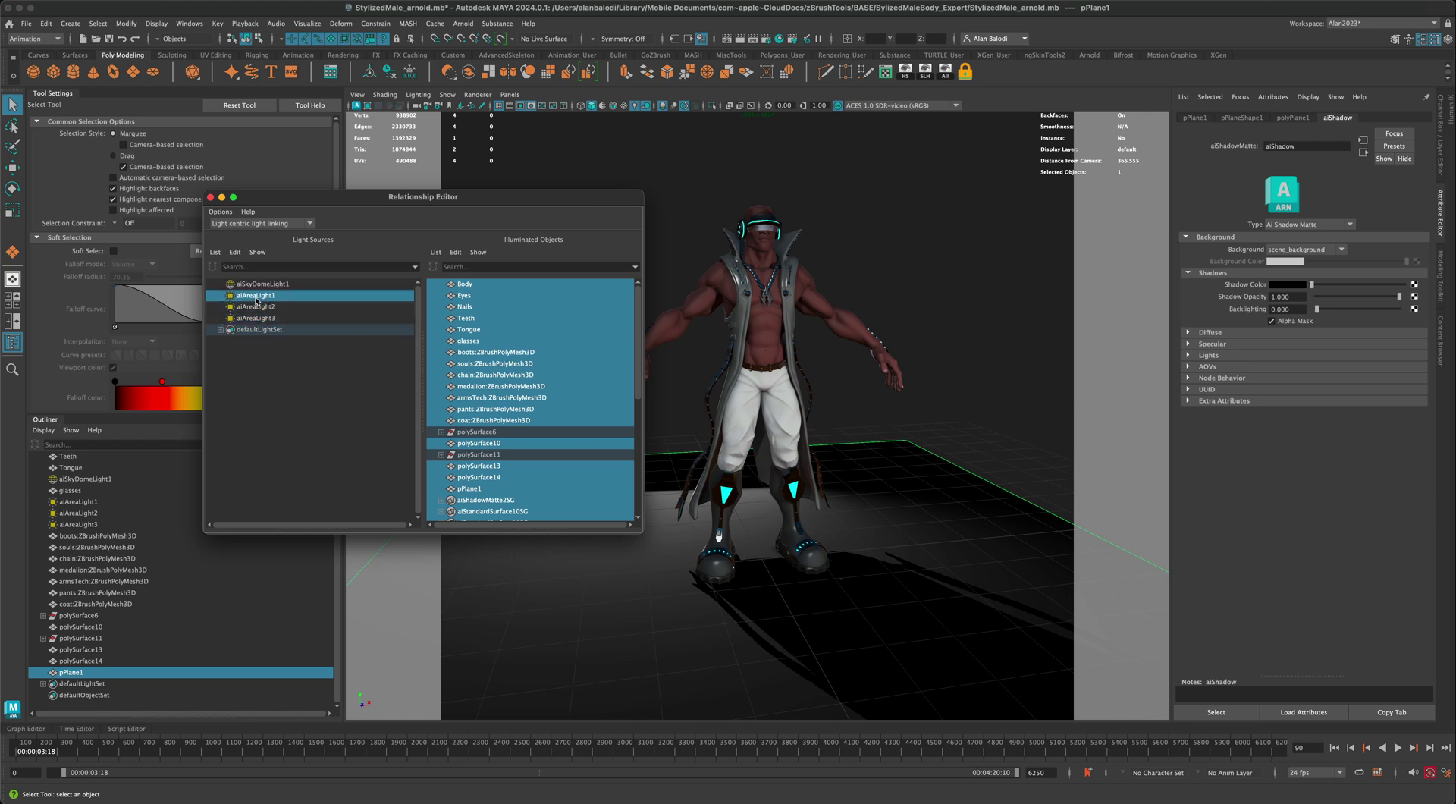
left_click(263, 318)
left_click(263, 307)
left_click(263, 297)
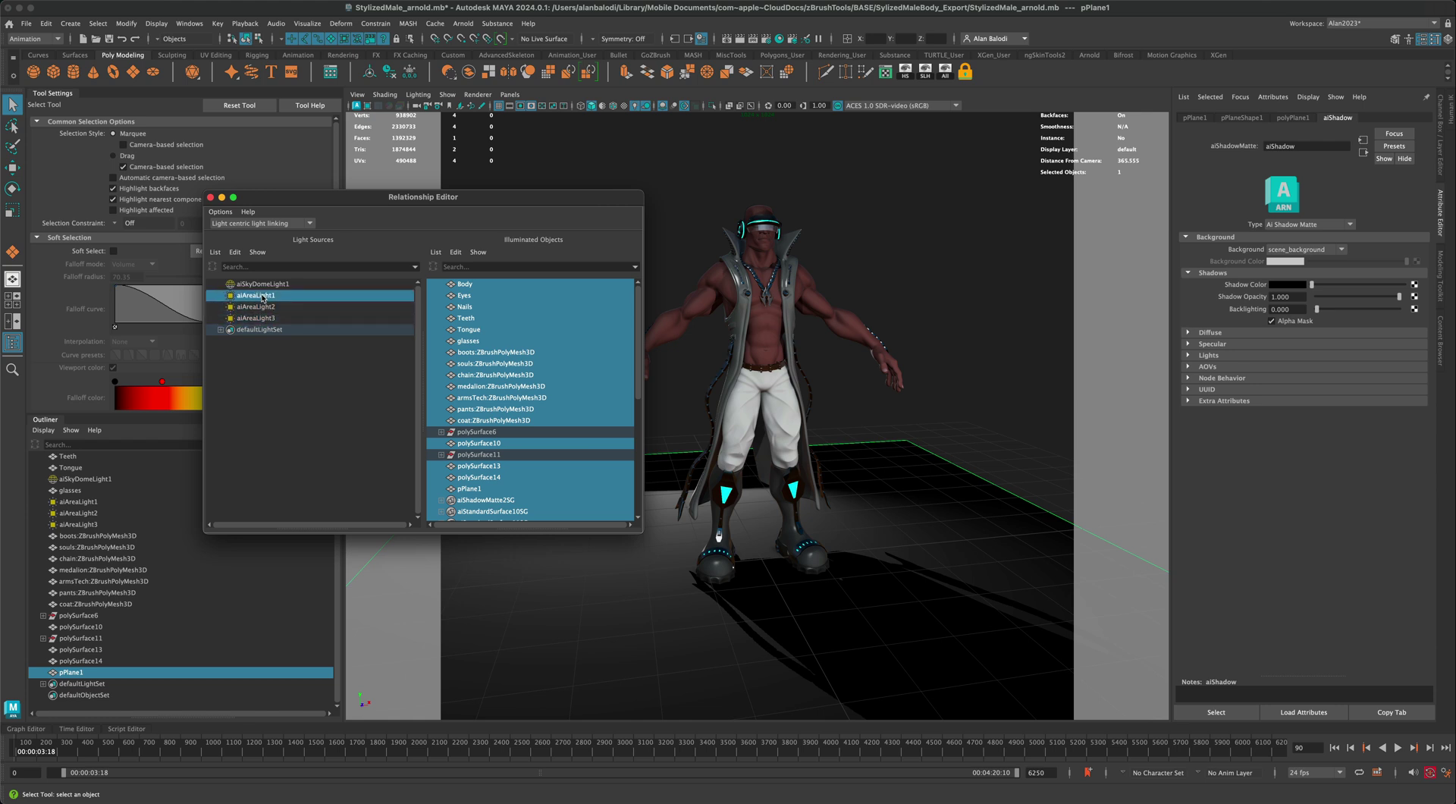
Step: Unlink the floor plane pPlane1 from aiAreaLight1, aiAreaLight2 and aiAreaLight3
left_click(470, 489)
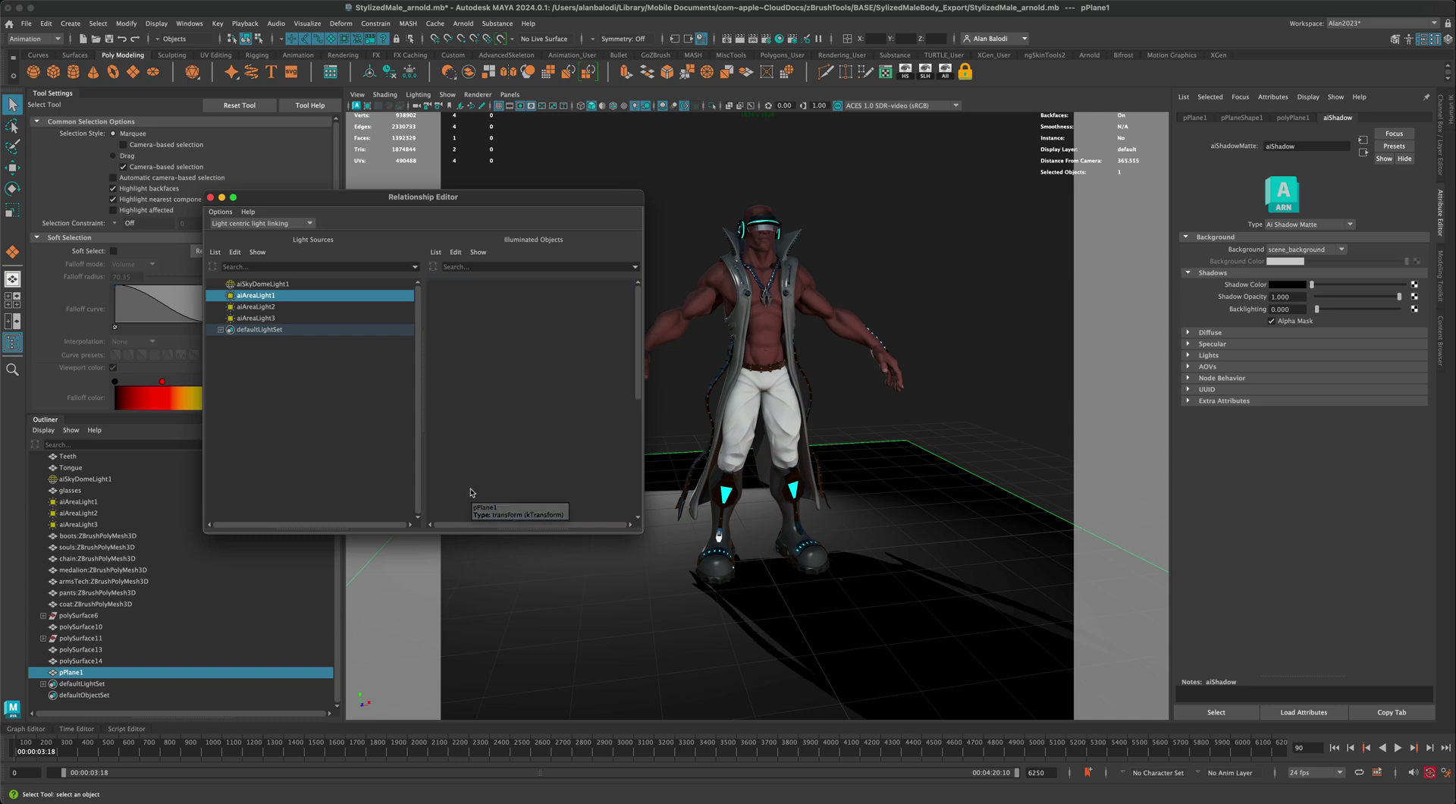
left_click(288, 307)
left_click(470, 489)
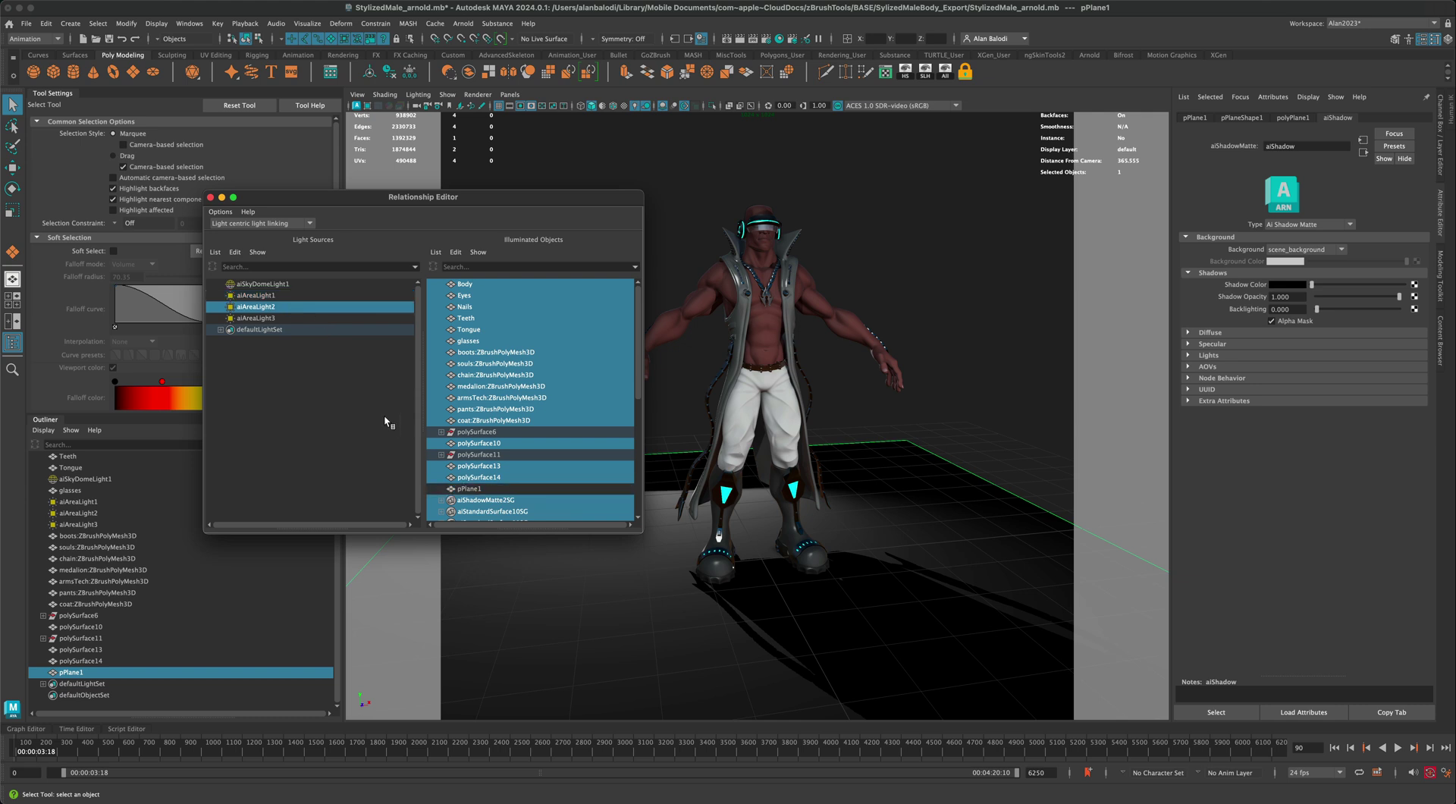
left_click(288, 319)
left_click(475, 489)
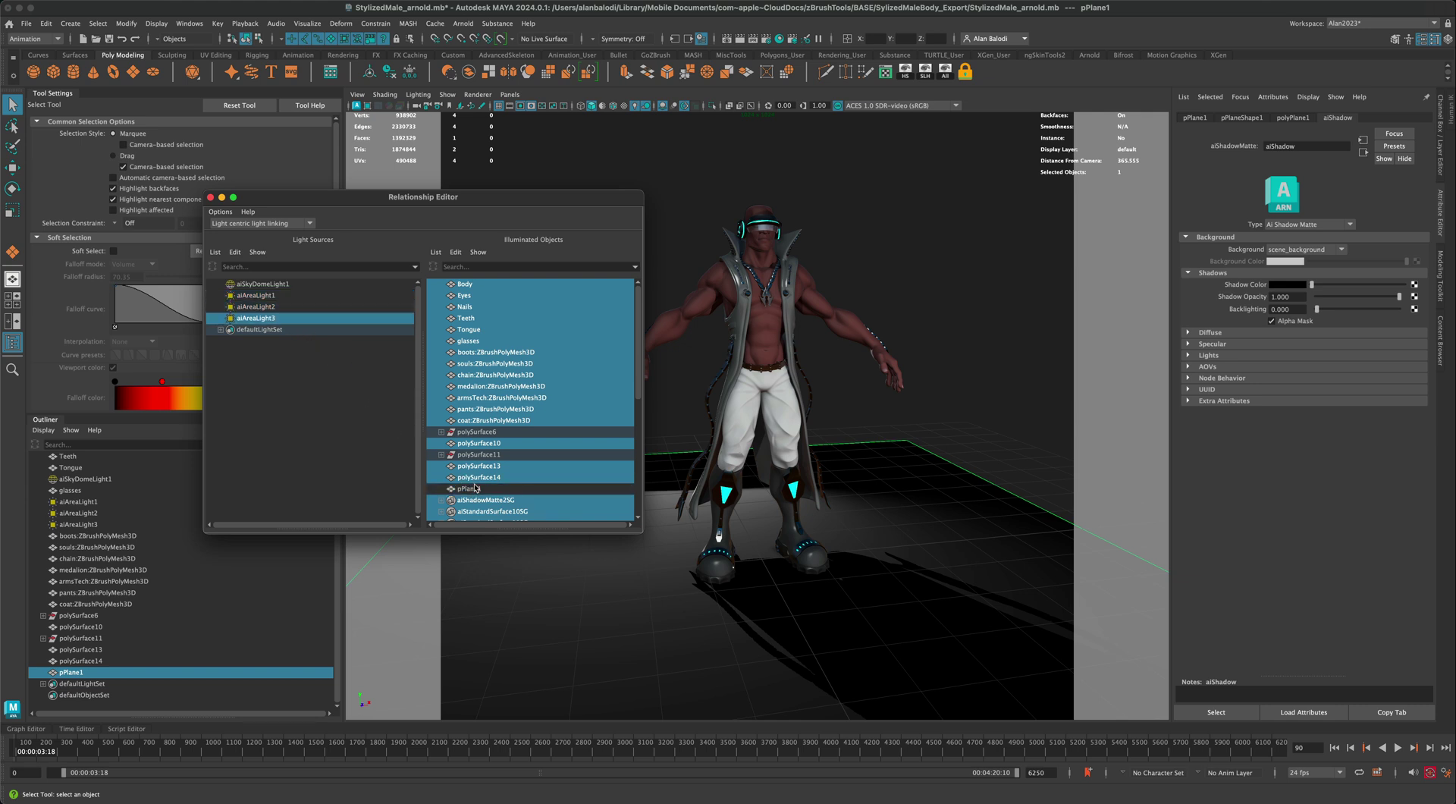
Step: Check the floor plane's links to aiAreaLight2, aiAreaLight1 and aiSkyDomeLight1, and close the light linking editor
left_click(287, 307)
left_click(284, 295)
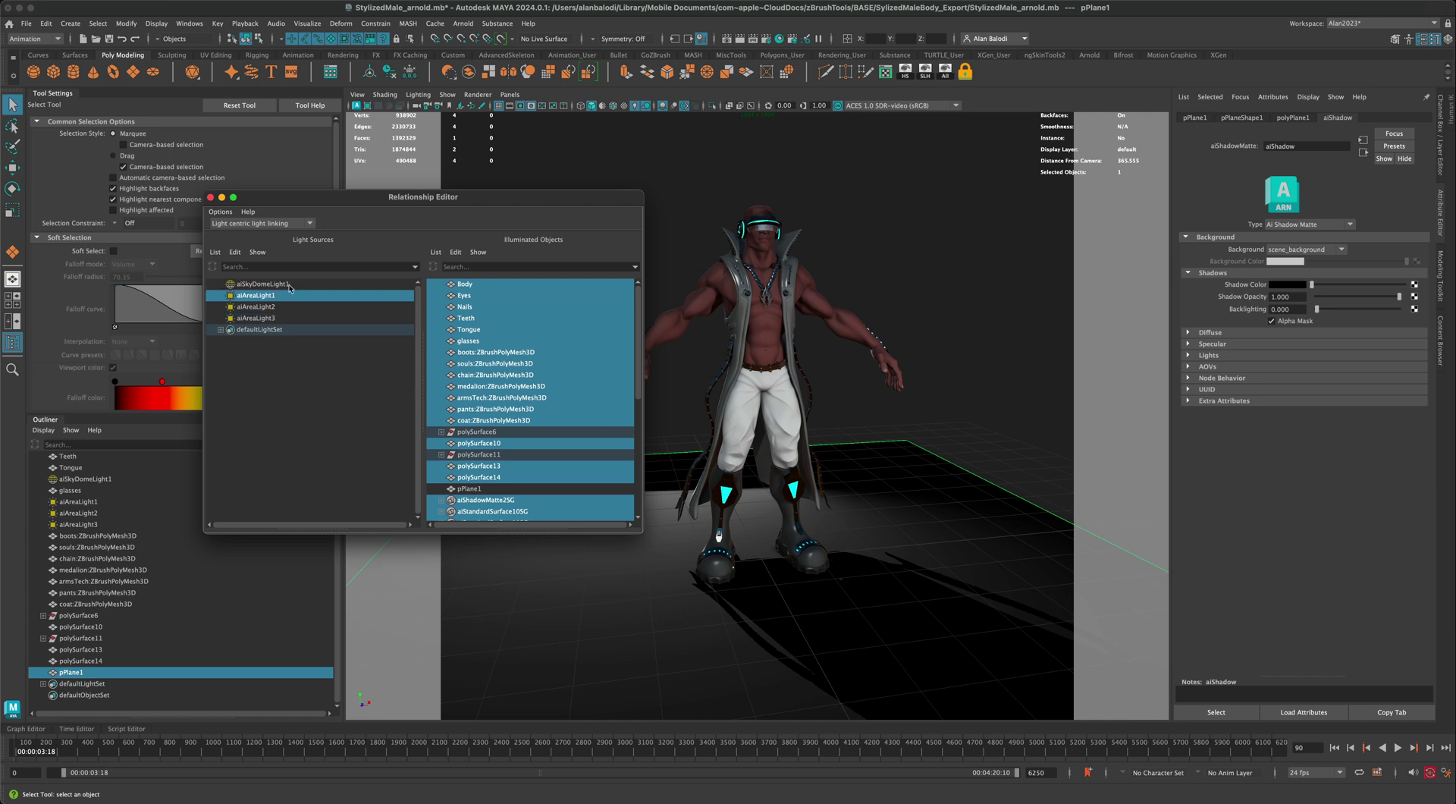
left_click(289, 285)
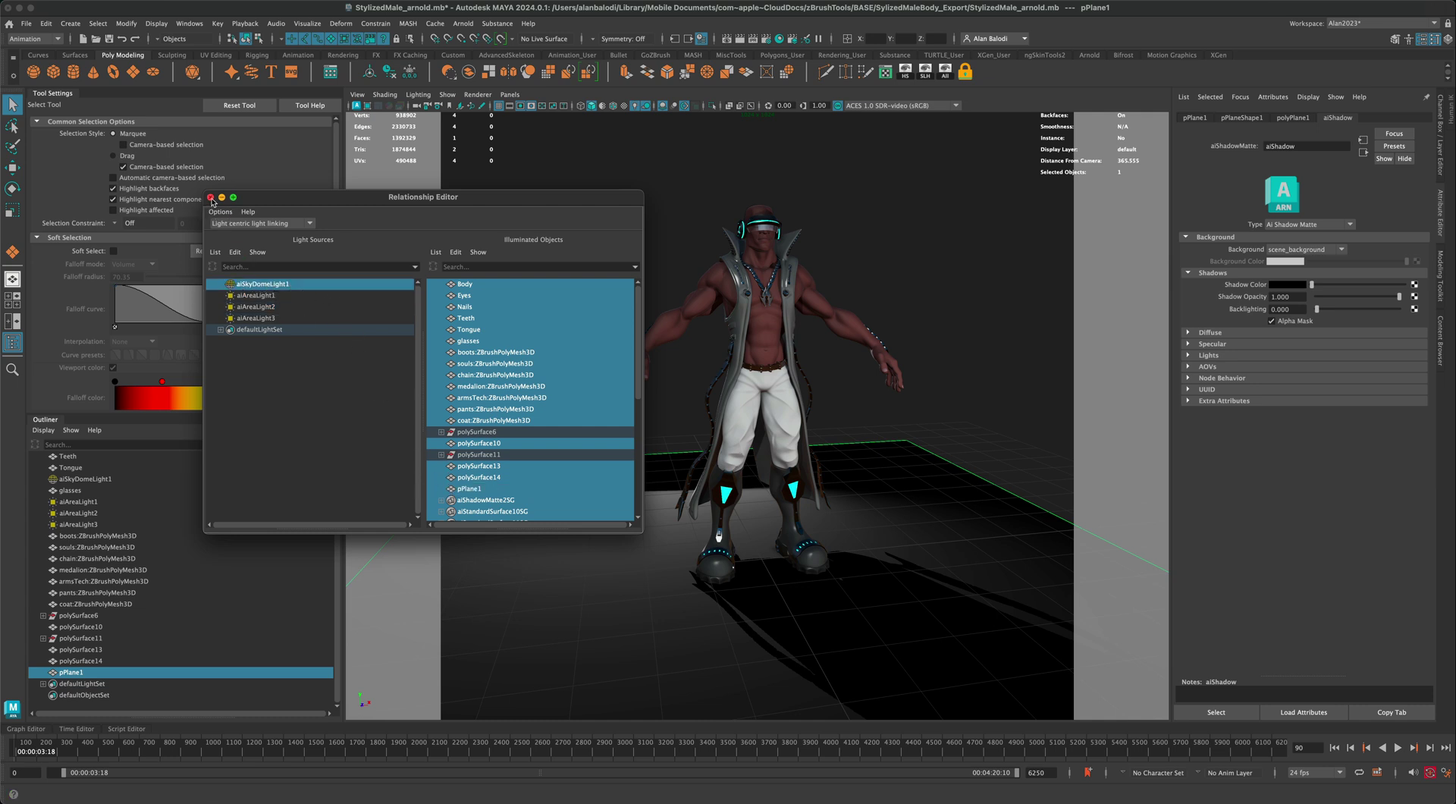
left_click(211, 198)
Step: Deselect the floor plane and orbit around the character to view it and the floor from the side
left_click(602, 247)
left_click_drag(558, 320, 797, 447, "alt")
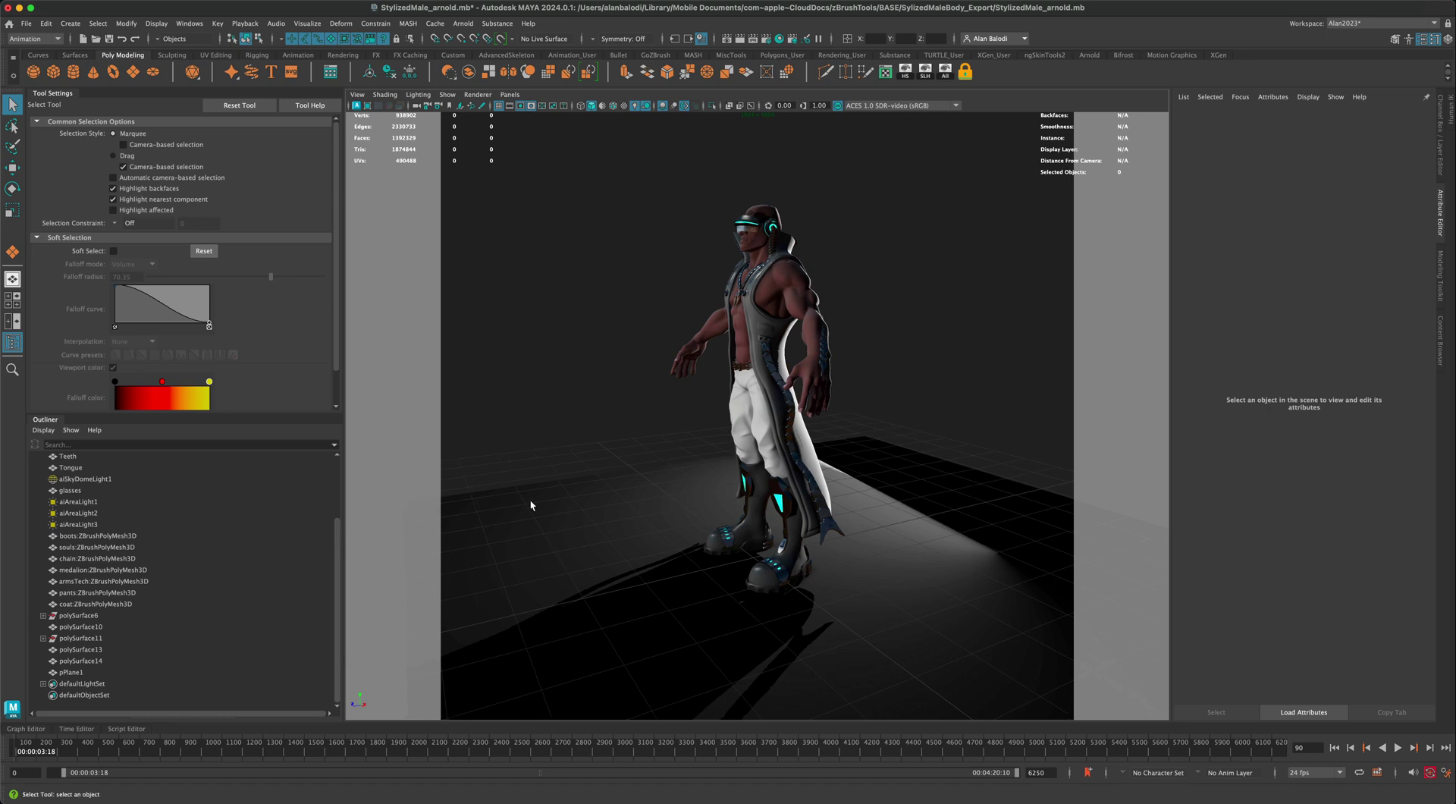
left_click_drag(504, 379, 739, 372, "alt")
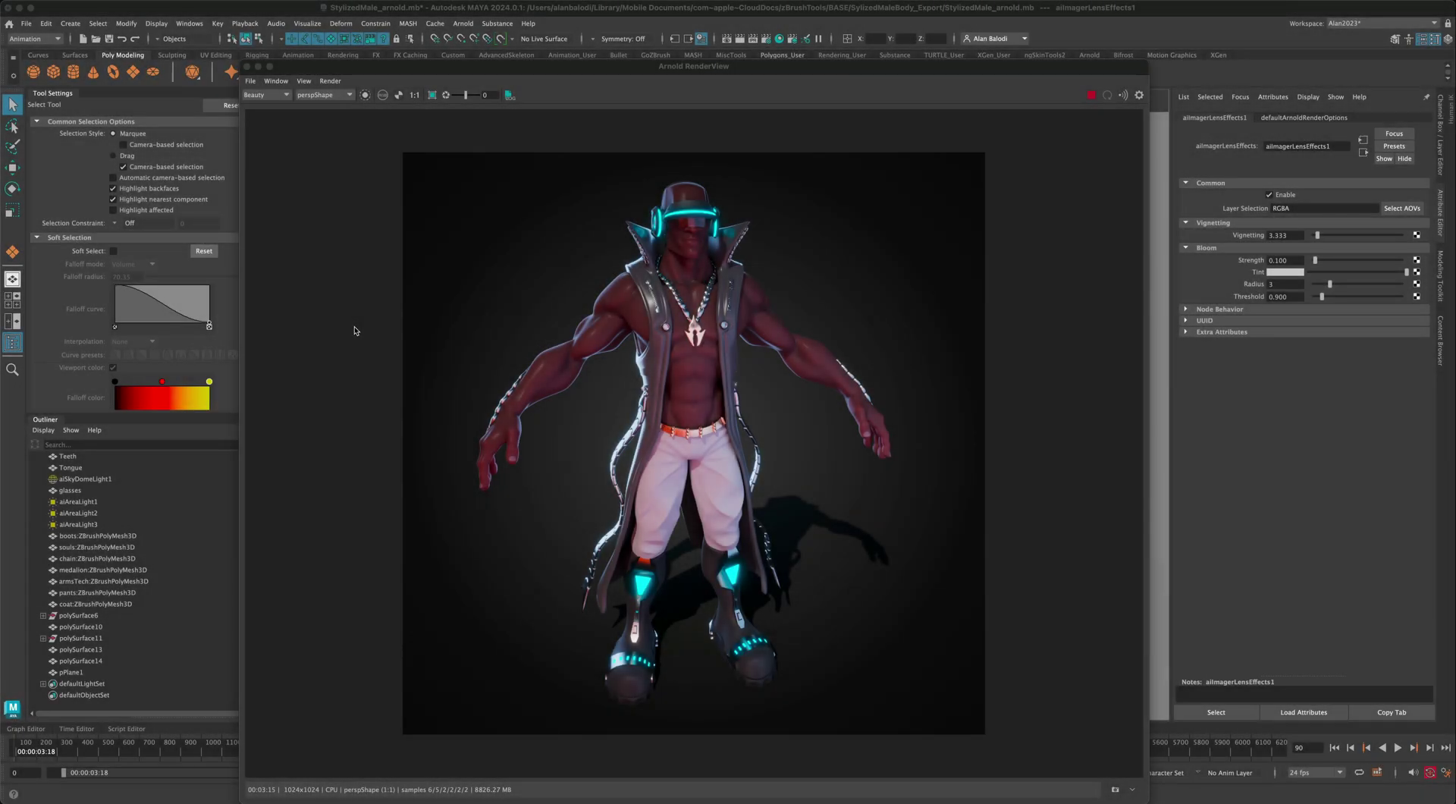